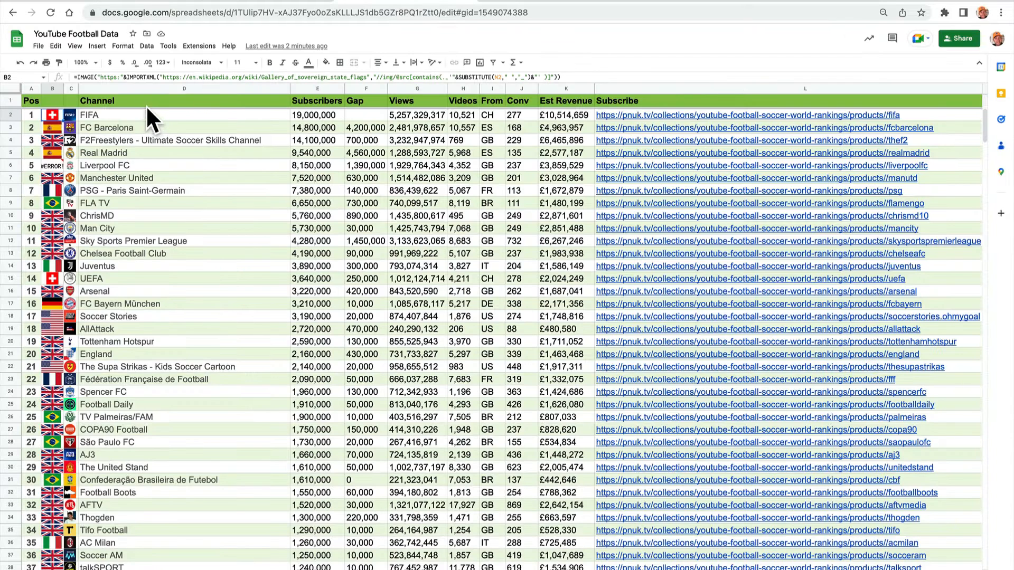
click(502, 116)
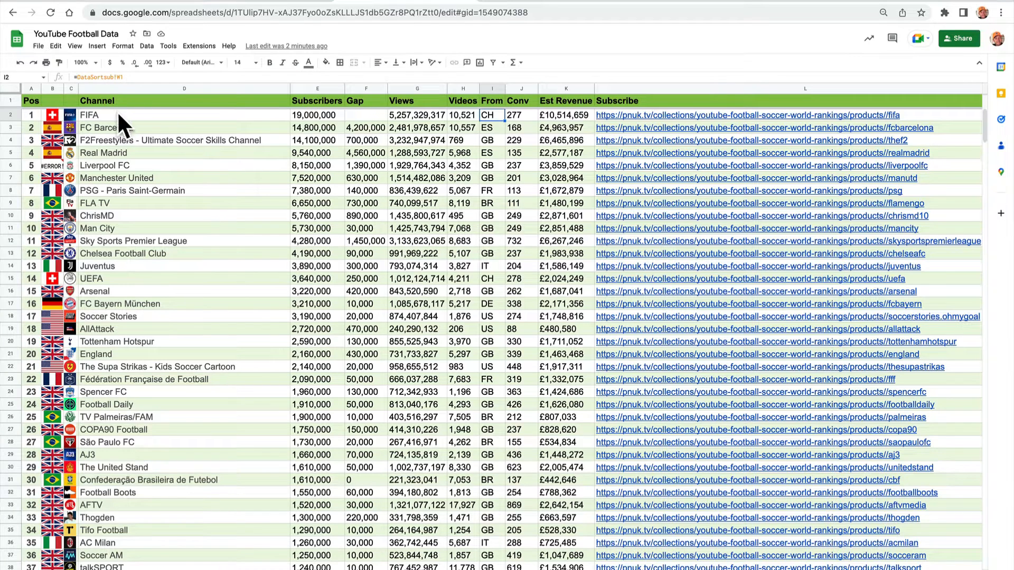
click(103, 116)
click(494, 117)
Clear the Wikipedia-based flag image formula from cell B2, leaving the cell empty.
click(49, 114)
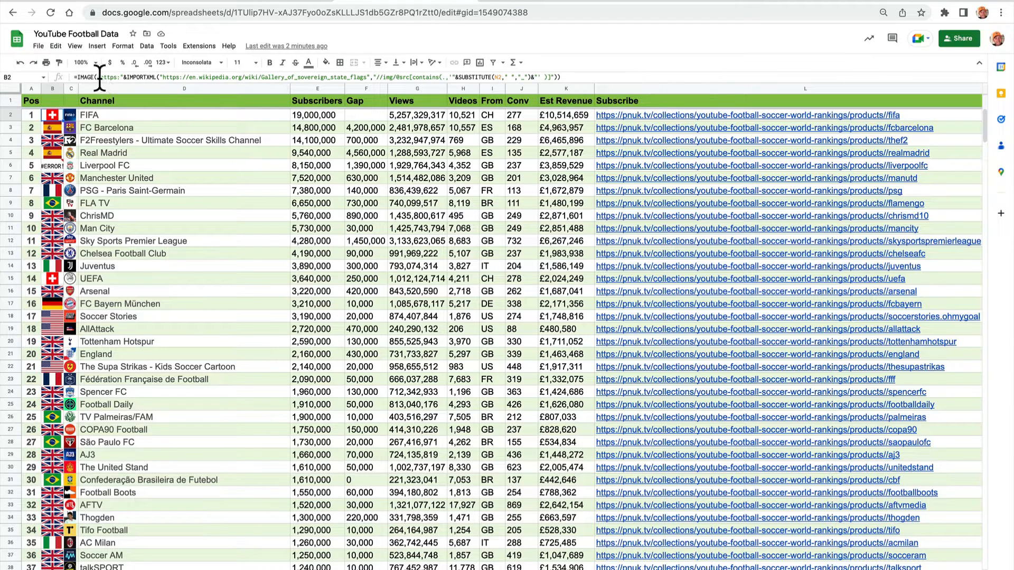
drag(100, 77, 561, 74)
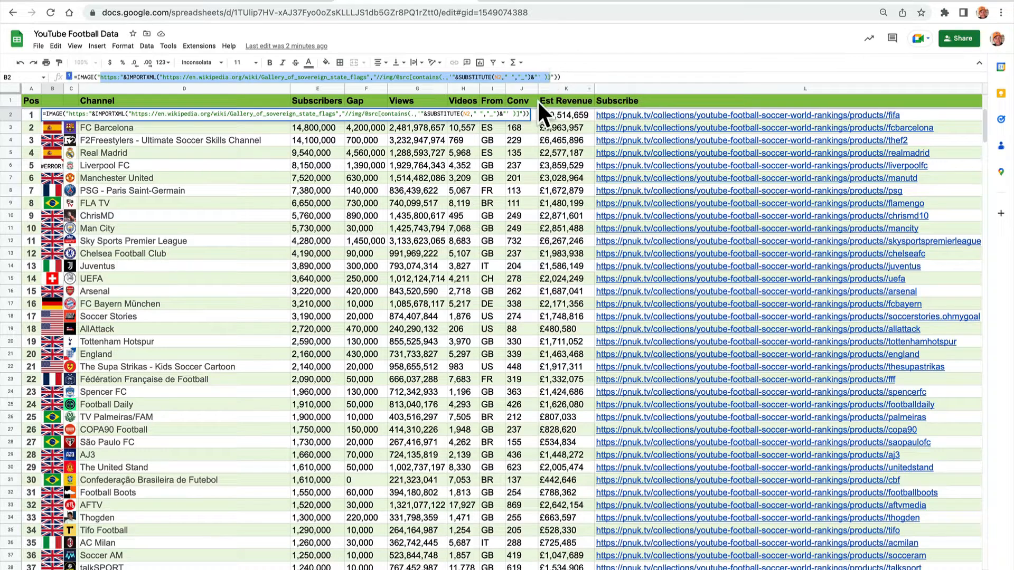
key(BackSpace)
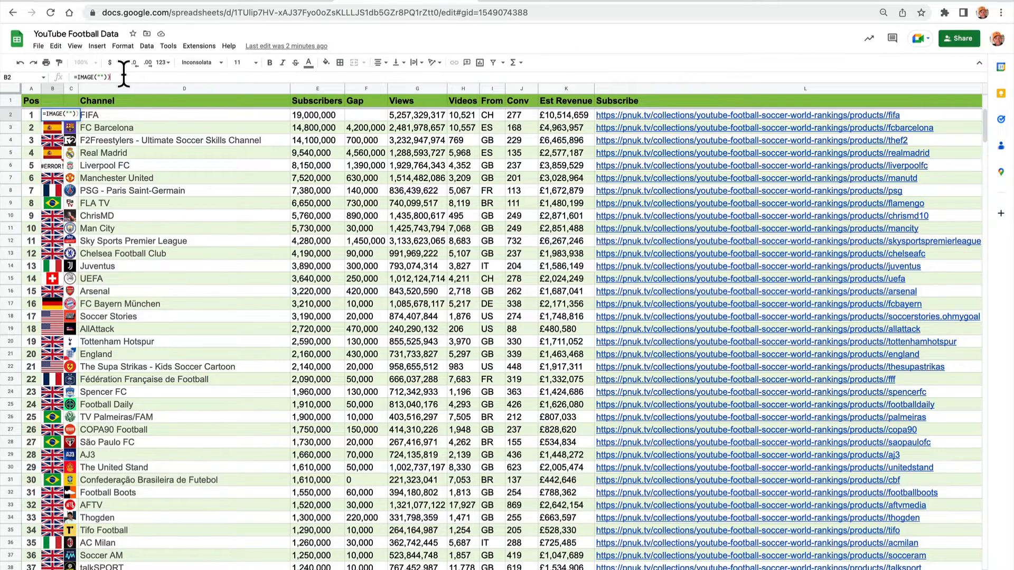
key(ctrl+a)
key(Return)
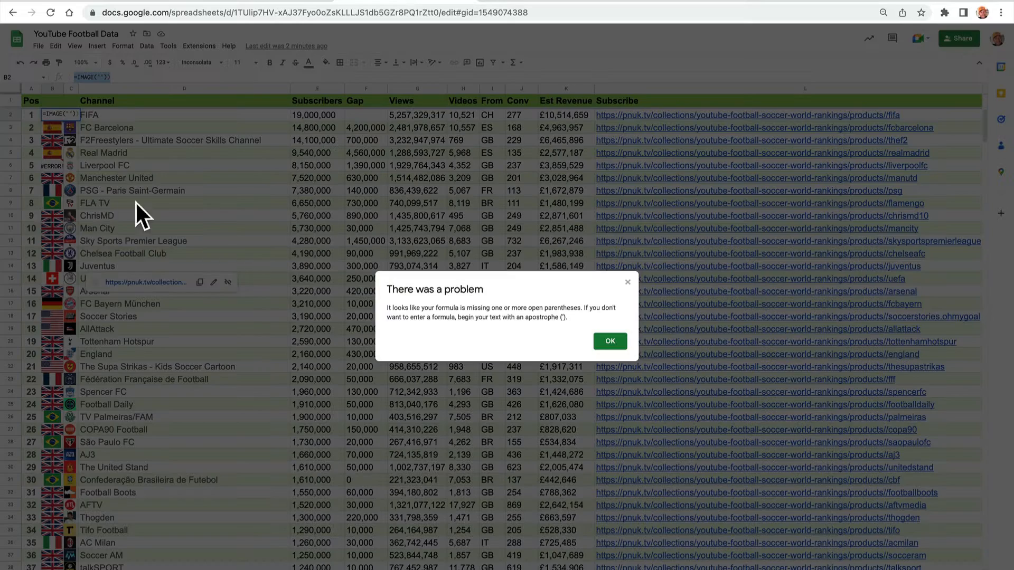
click(608, 343)
click(607, 340)
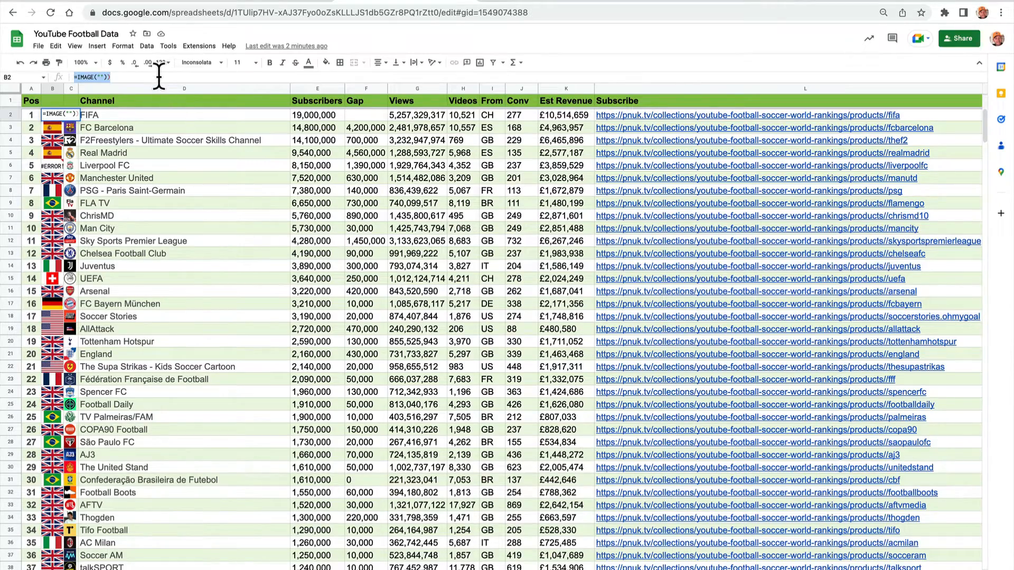
key(Delete)
click(203, 233)
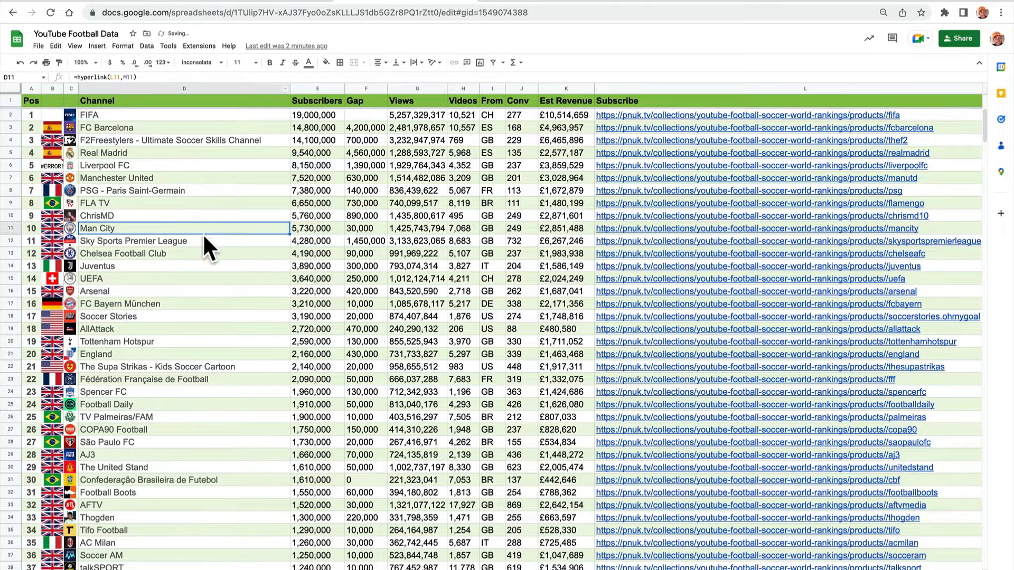
click(53, 116)
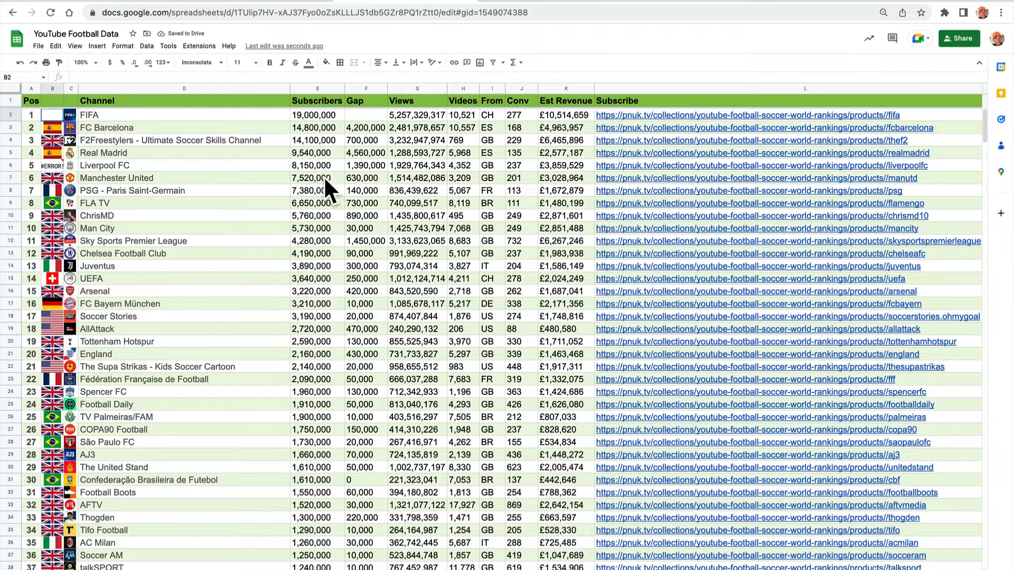
Wrap the country code reference in cell I2 in the LOWER function.
click(496, 111)
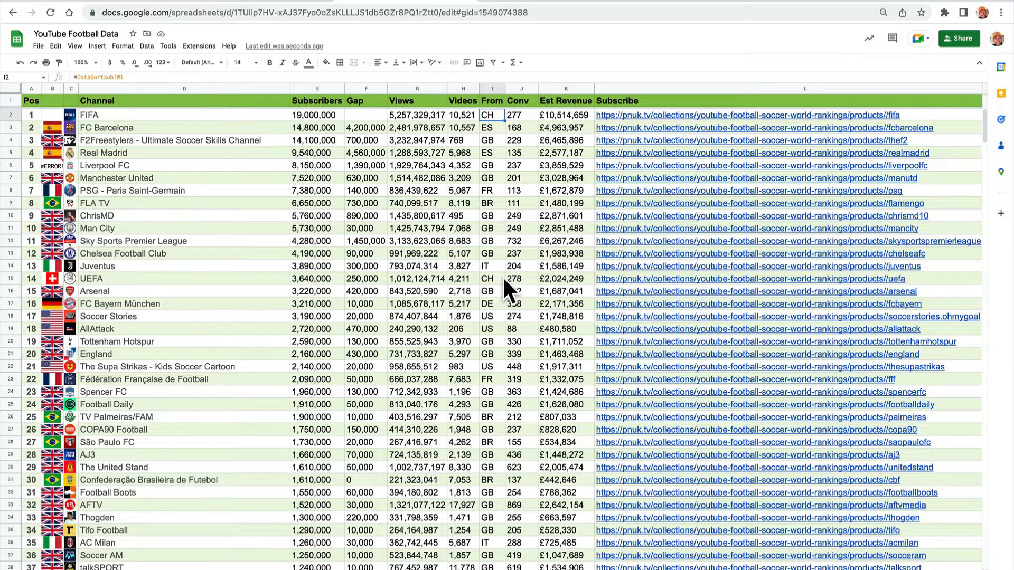
click(77, 77)
text(lower)
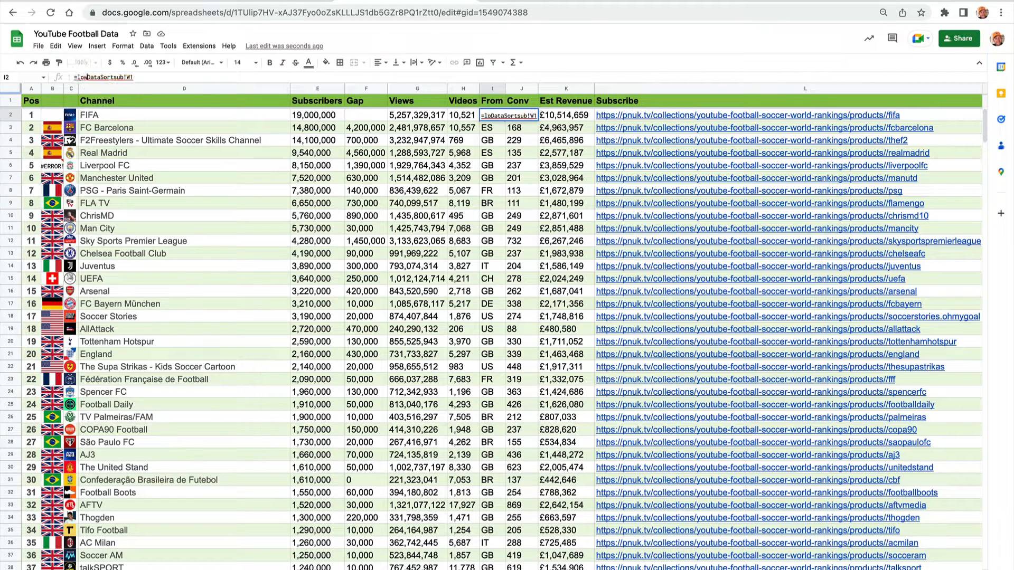
text(()
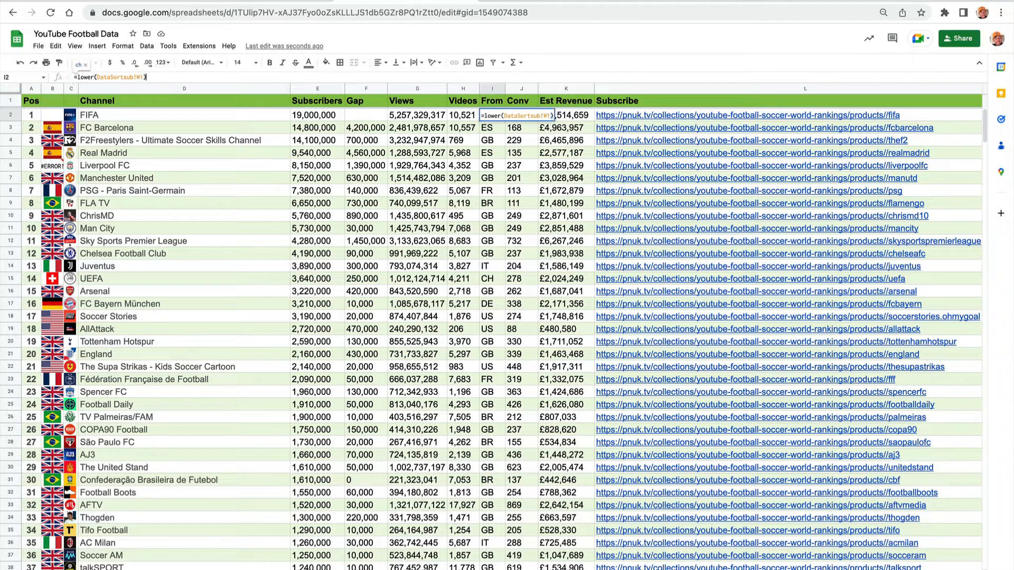
key(Tab)
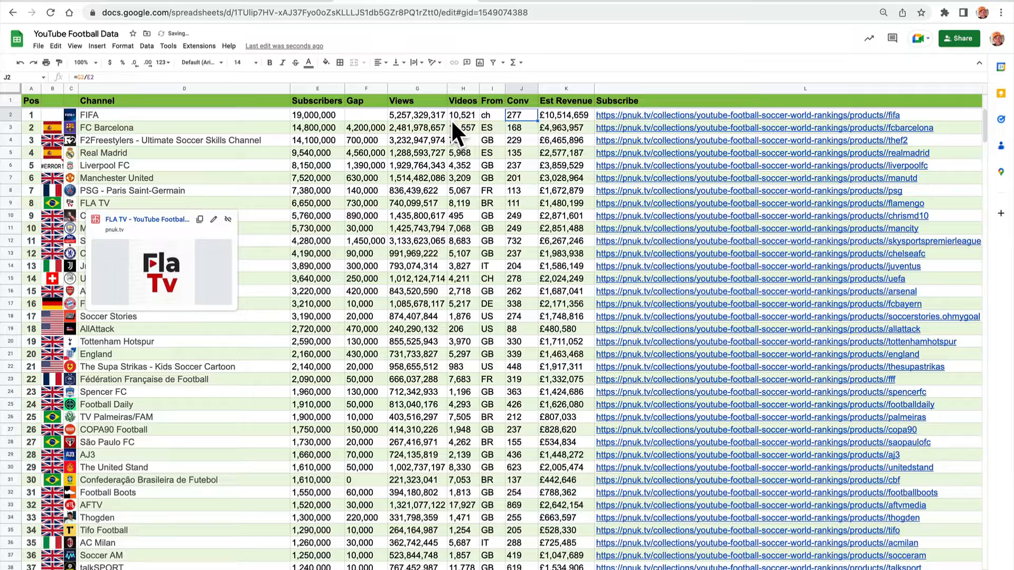
Fill the LOWER formula from cell I2 down the From column to the last channel in row 384.
click(498, 118)
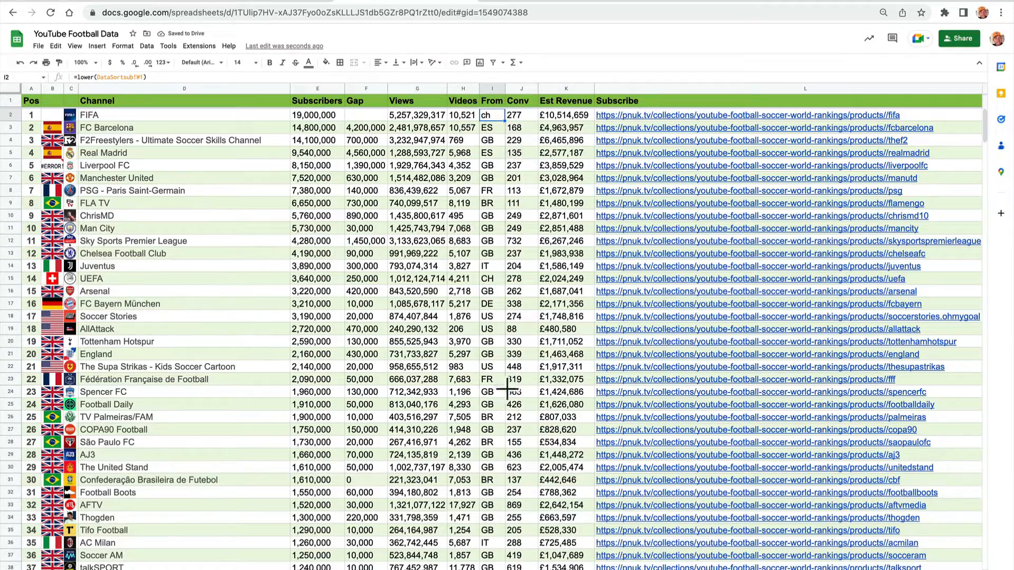
scroll(502, 453, down, 13)
scroll(503, 453, down, 17)
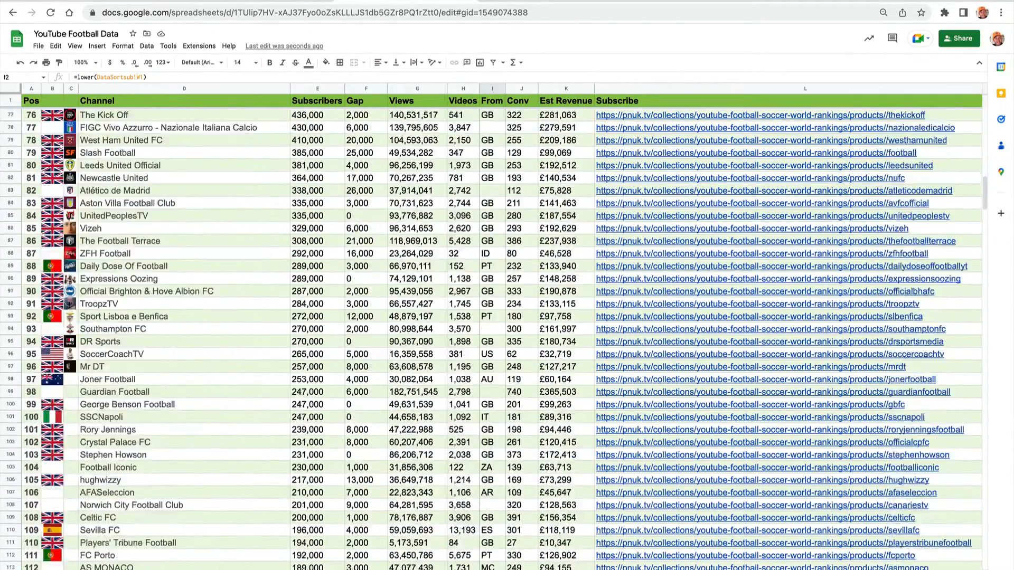
scroll(503, 453, down, 17)
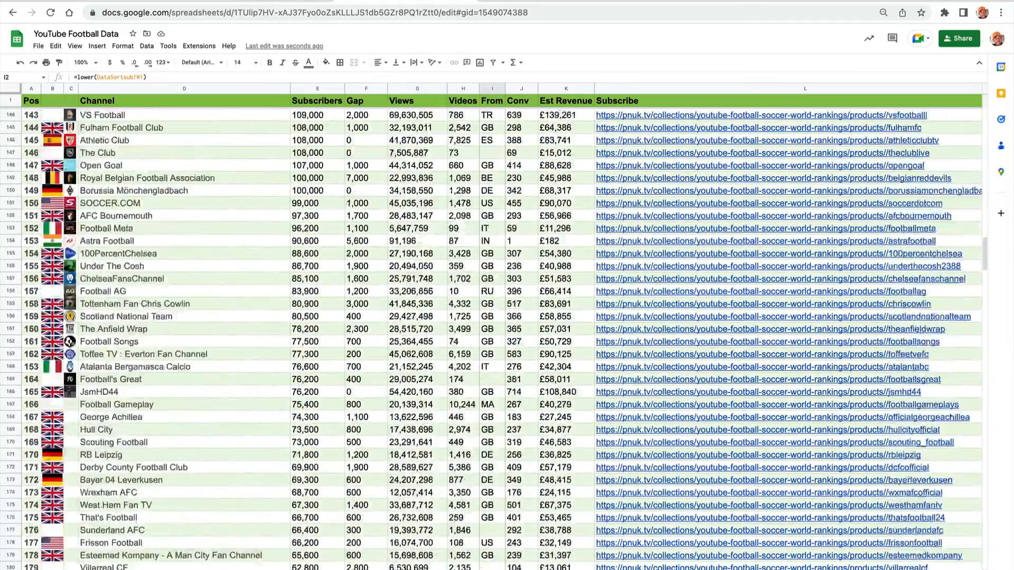
scroll(503, 338, down, 18)
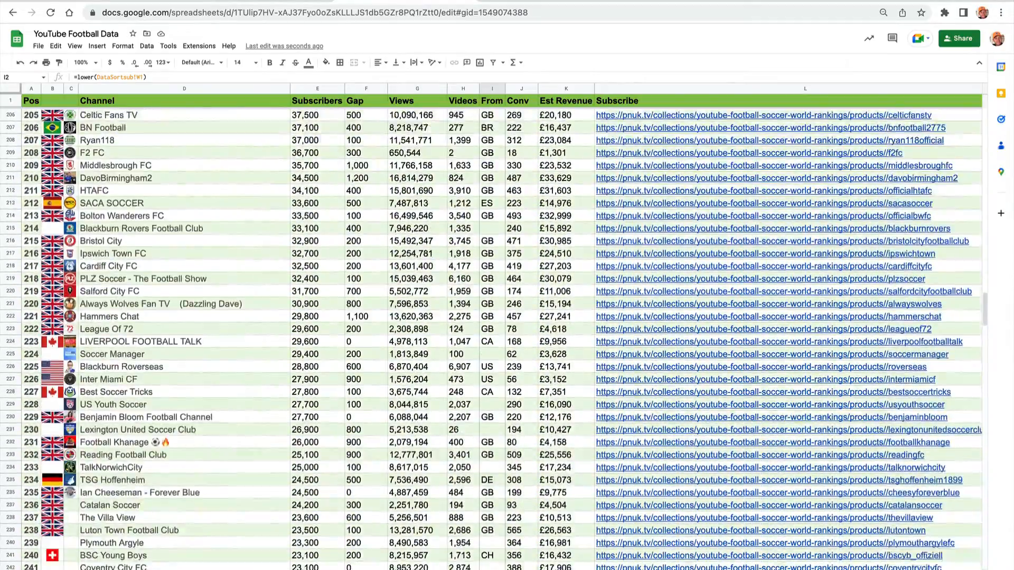
scroll(503, 338, down, 19)
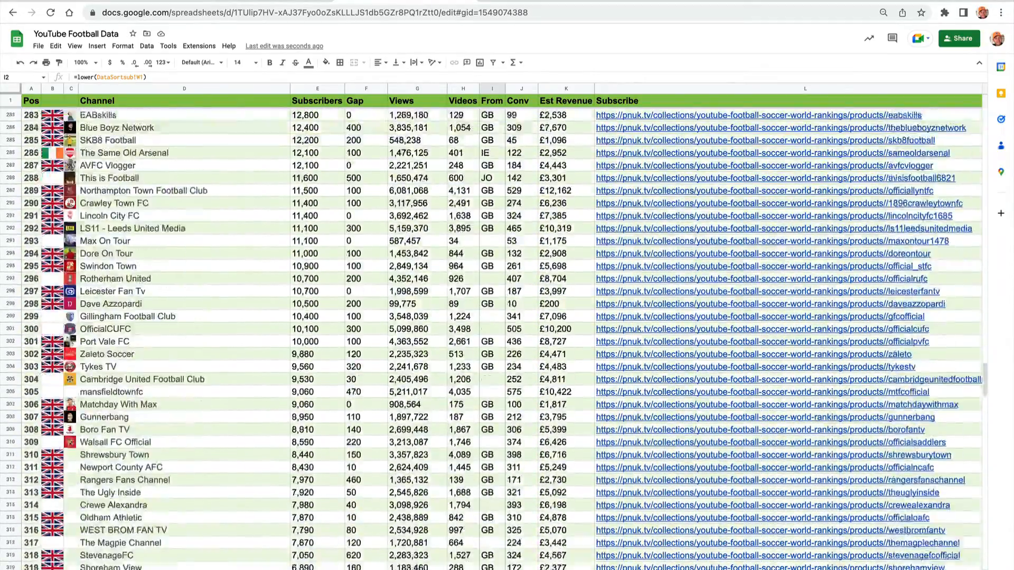
scroll(517, 370, down, 6)
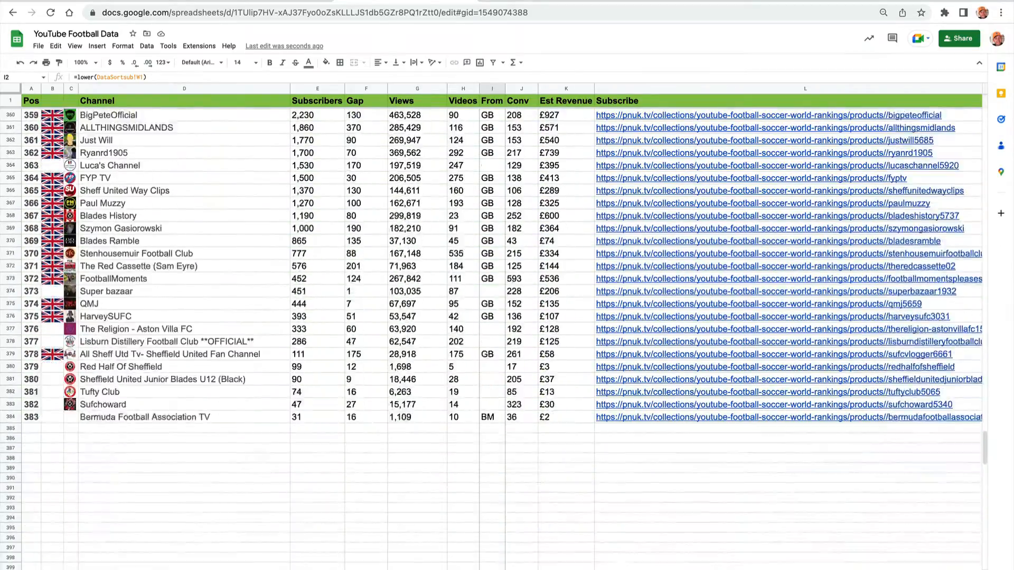
shift+click(494, 417)
key(ctrl+d)
click(430, 410)
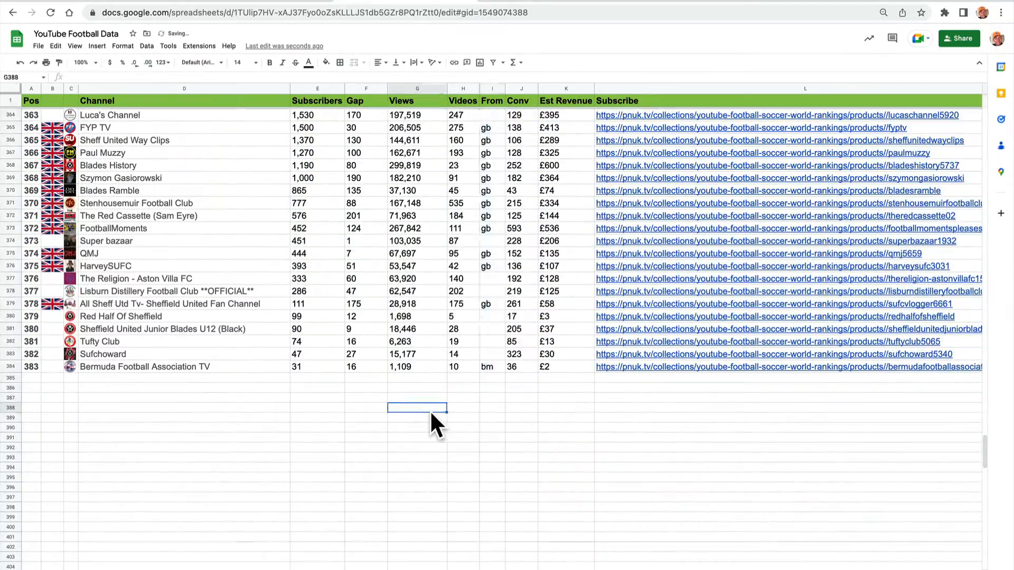
Check the filled formulas in the first rows of the From column.
scroll(430, 409, up, 20)
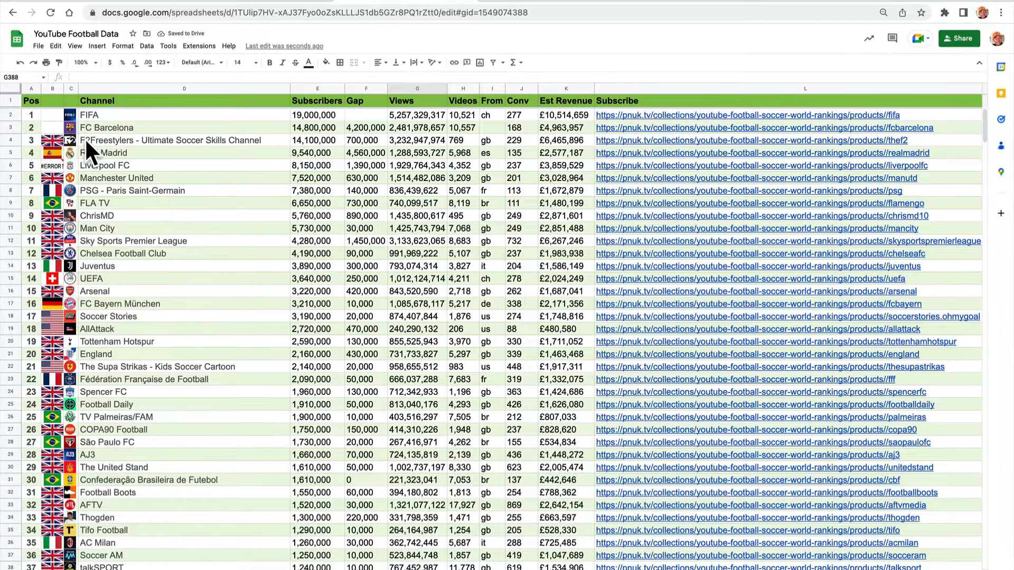
click(490, 119)
click(490, 137)
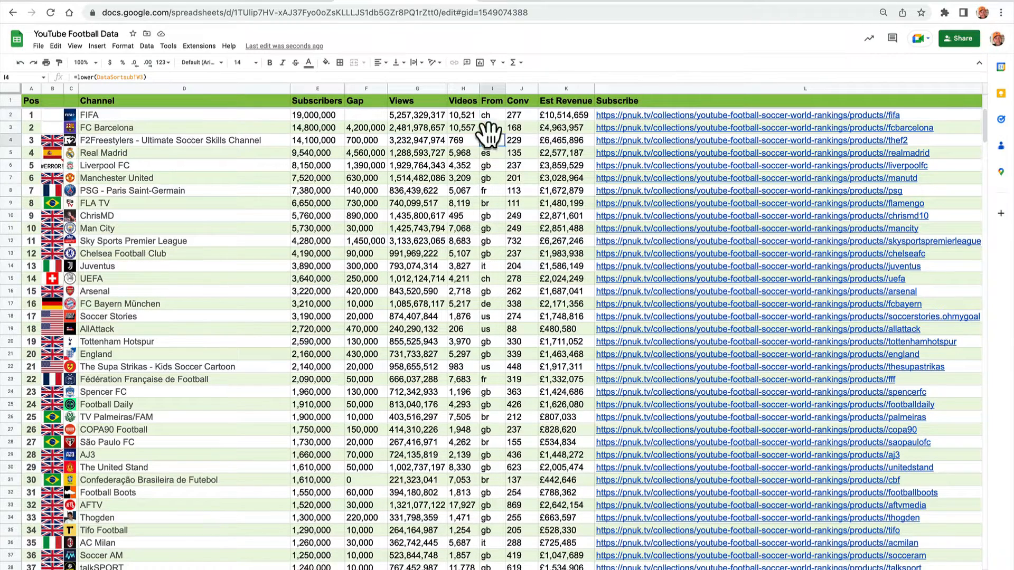
key(Up)
key(Up)
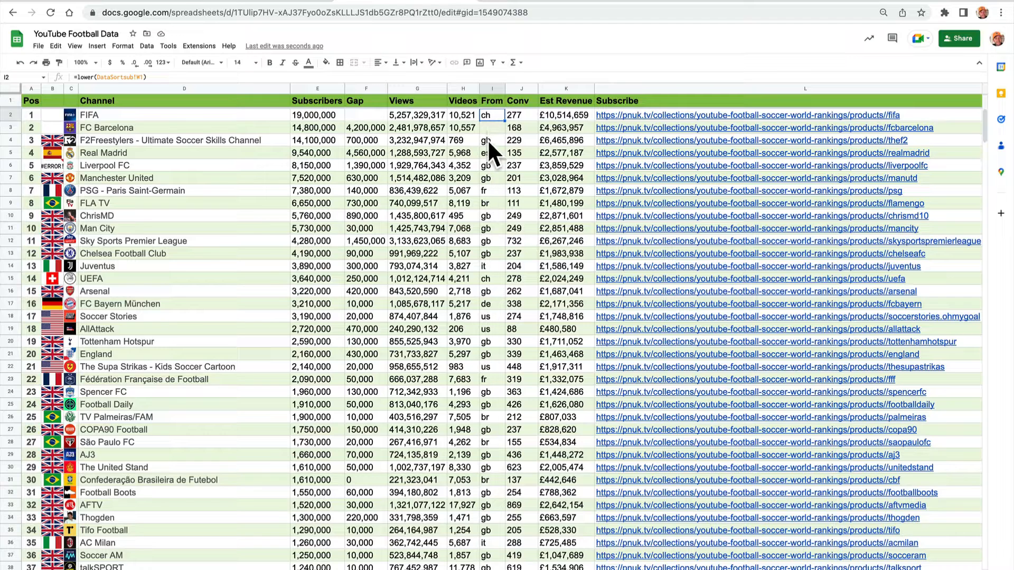
Start an IMAGE formula in cell B2, entering =image(" up to the opening quote.
click(53, 114)
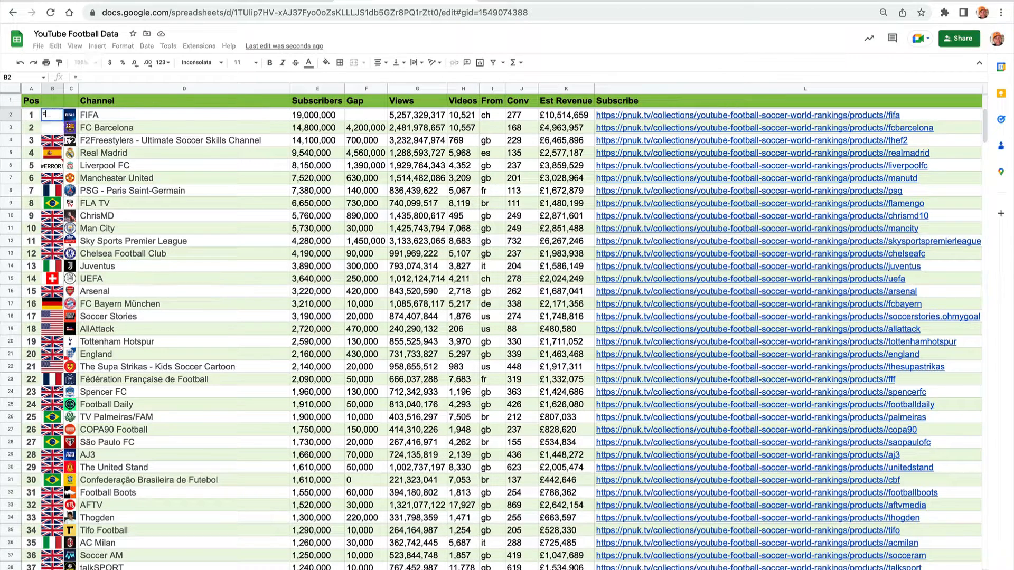
text(=image)
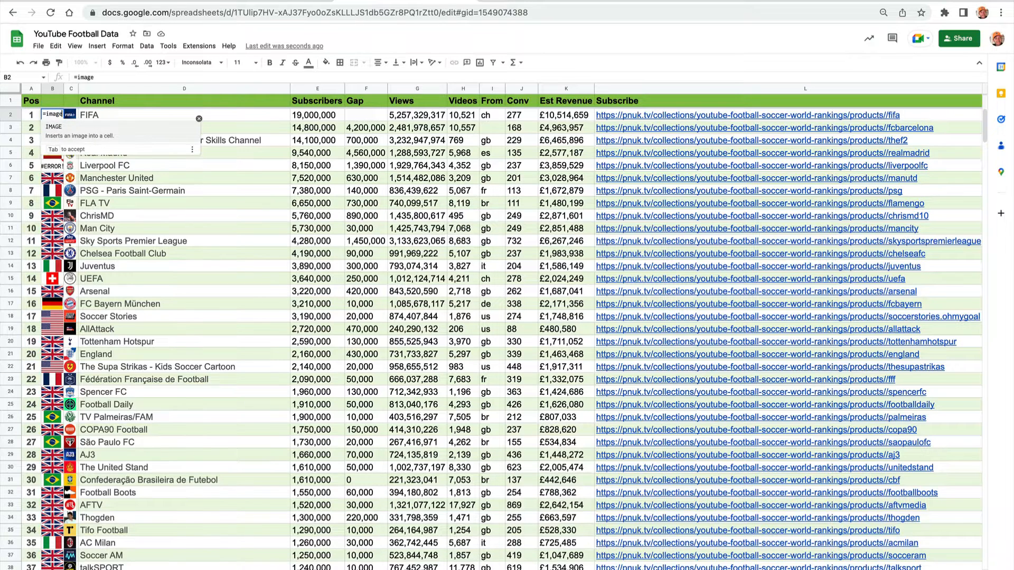
text(()
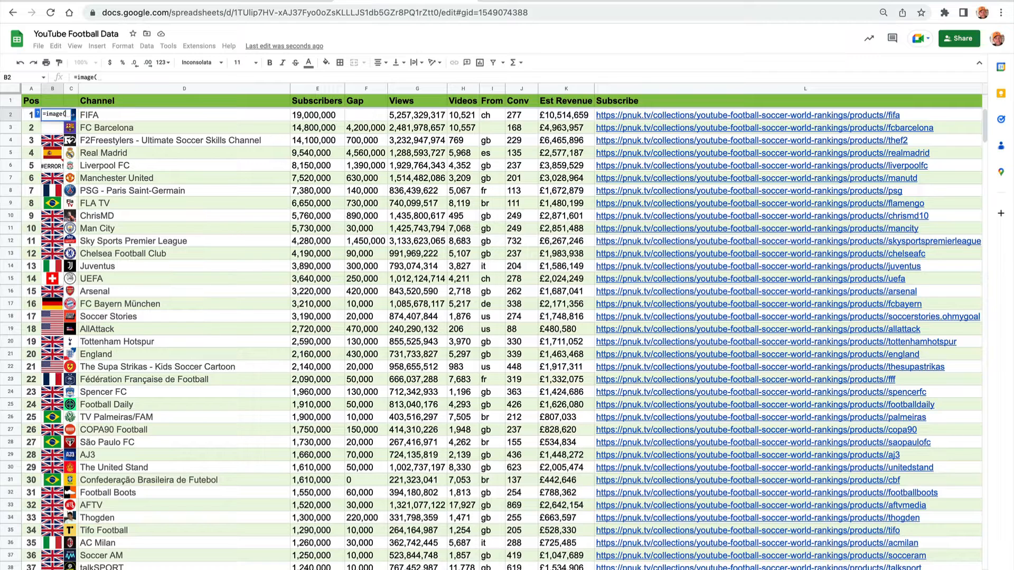
text(")
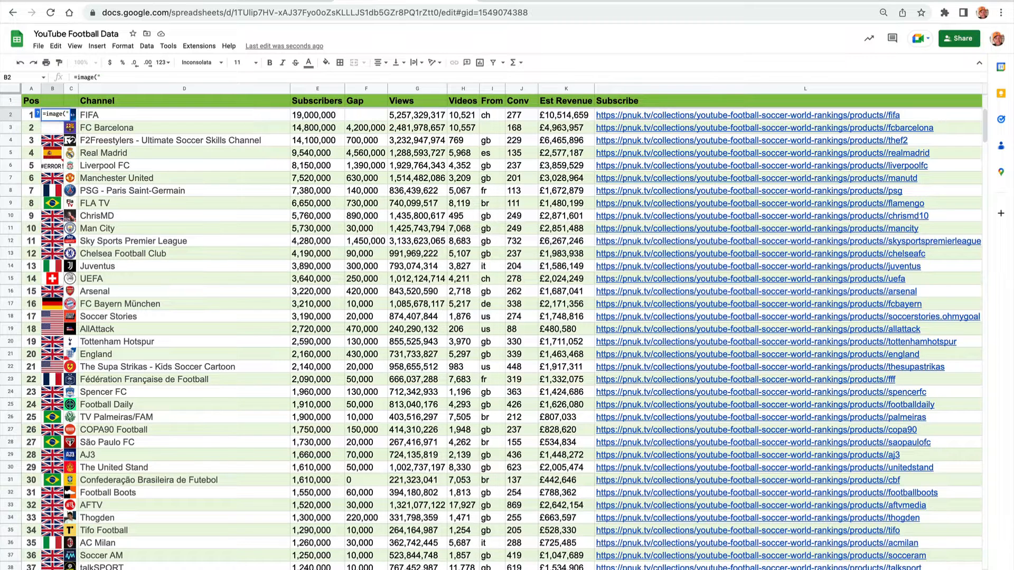
Switch to the Flagpedia download API page and select the w20 PNG source URL in the embed code.
click(255, 7)
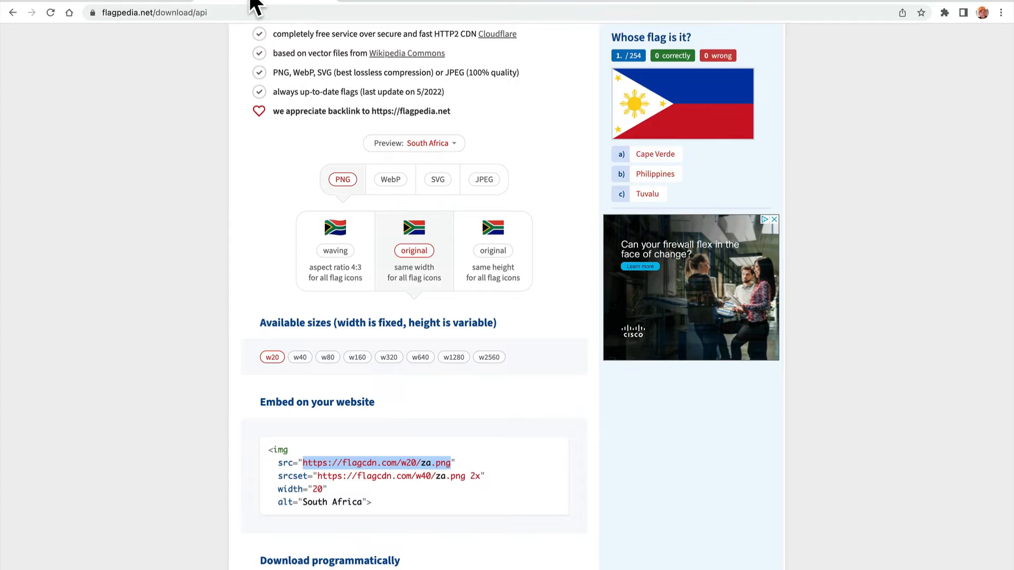
click(325, 468)
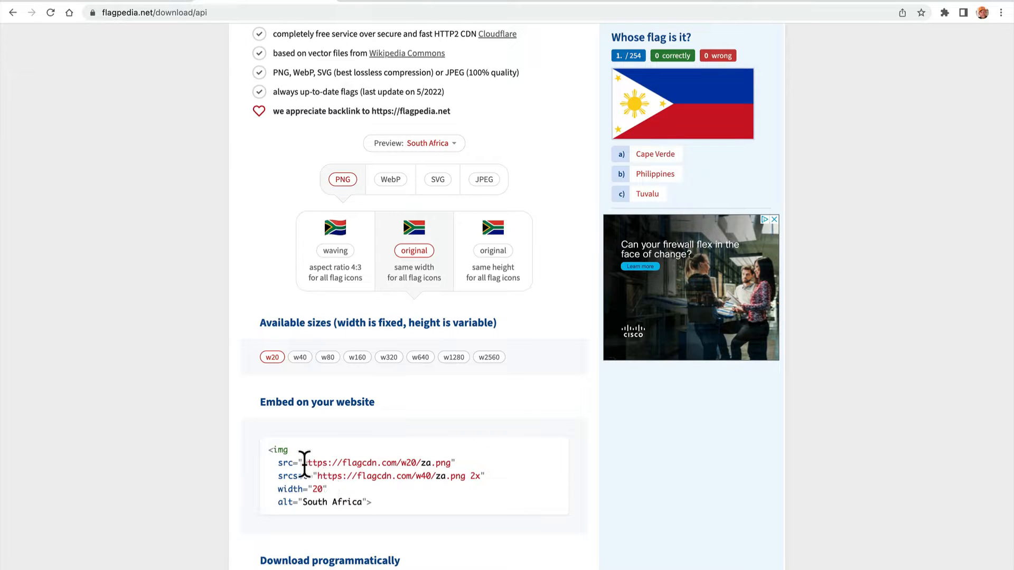
drag(303, 462, 454, 464)
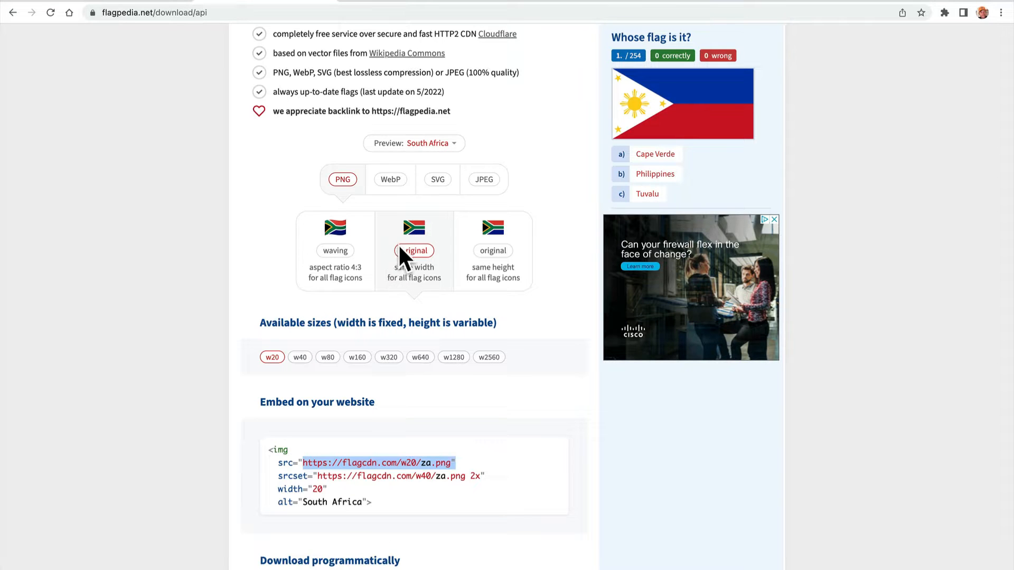
Try the waving flag style, choosing the 160x120 and 256x192 sizes.
click(346, 253)
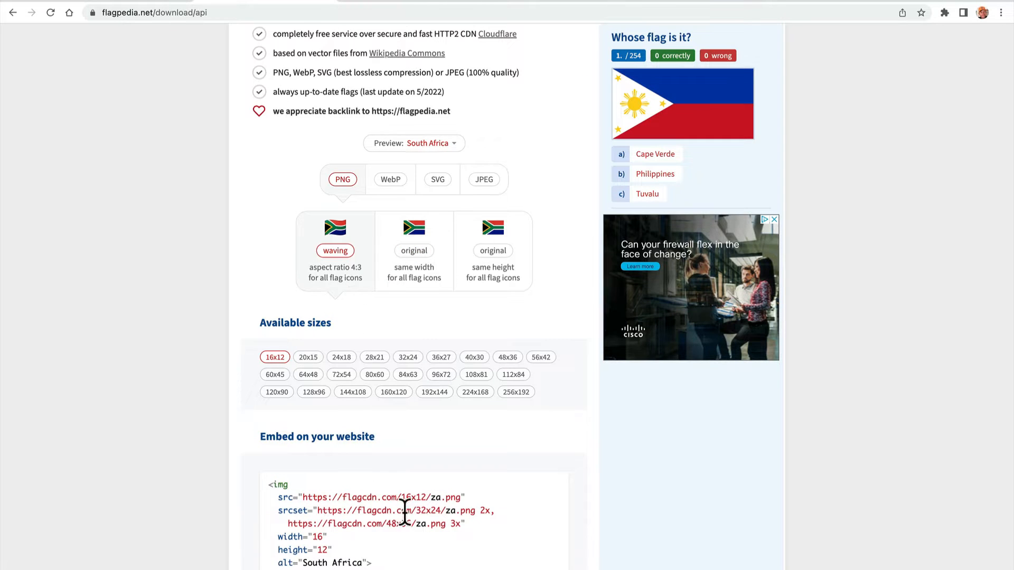
drag(402, 498, 426, 498)
click(393, 393)
click(502, 393)
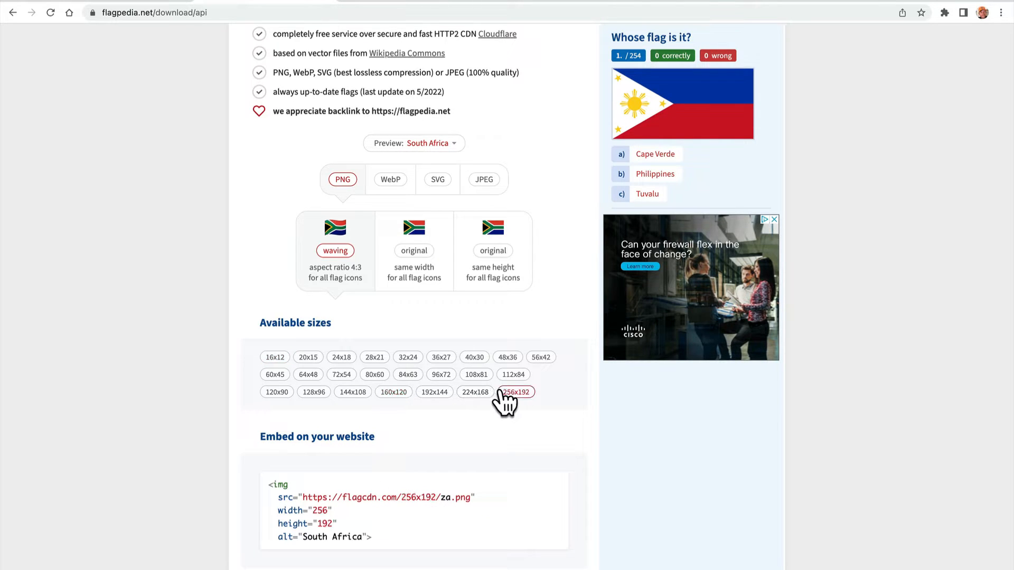
Set the embed code to the original same-width flag style, compare w80 with w160, and choose w160.
click(415, 275)
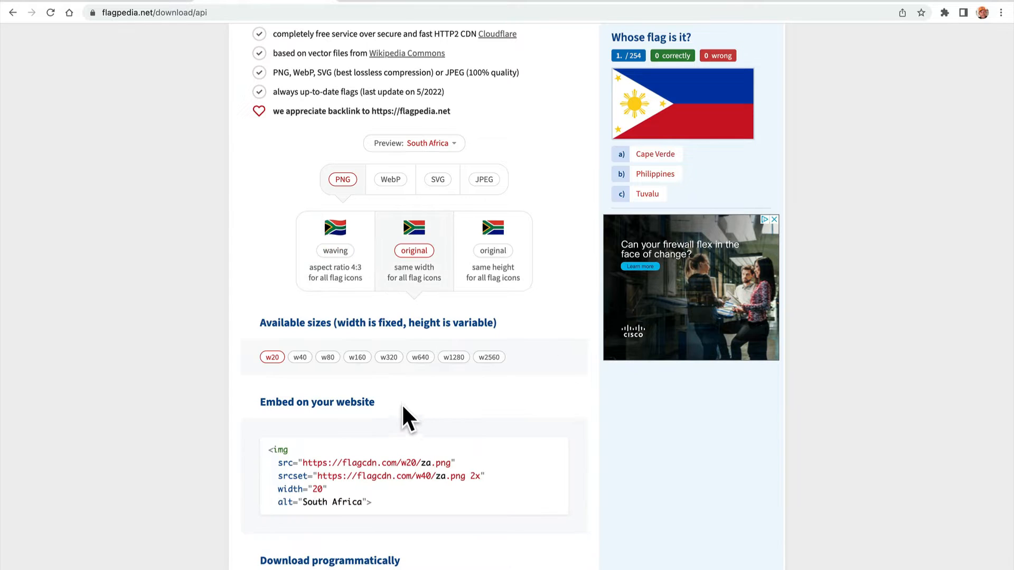
click(350, 359)
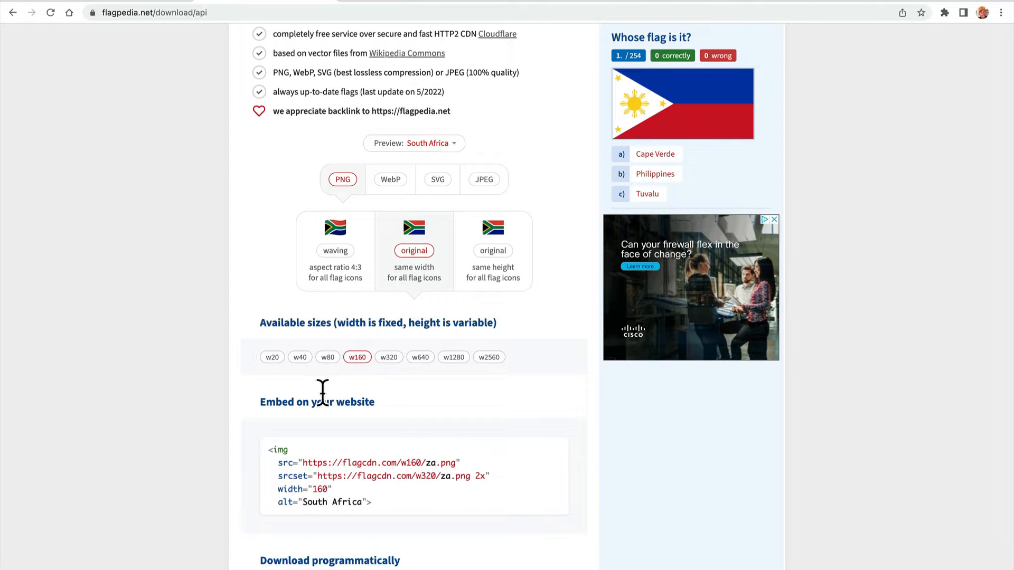
click(328, 359)
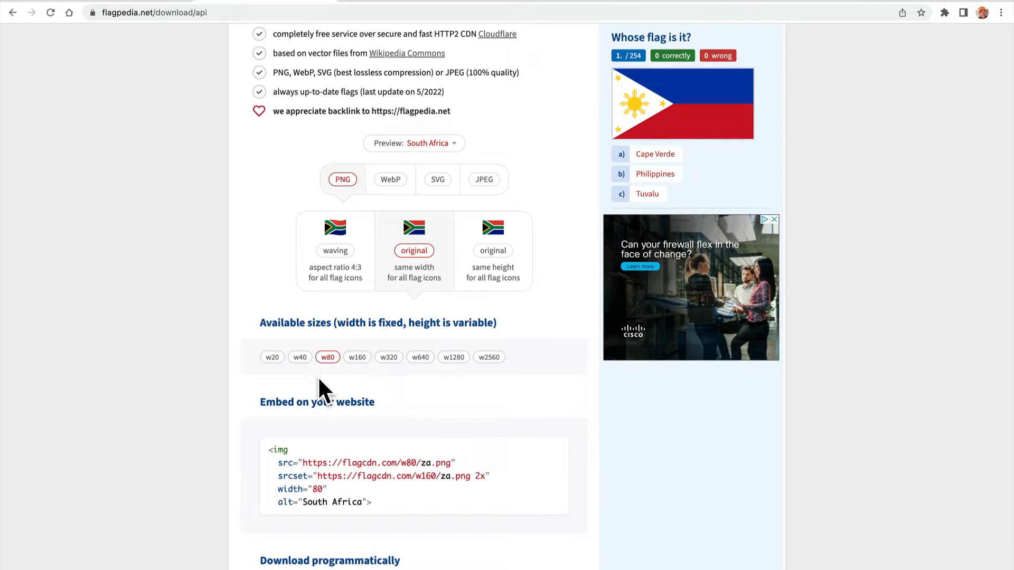
click(354, 361)
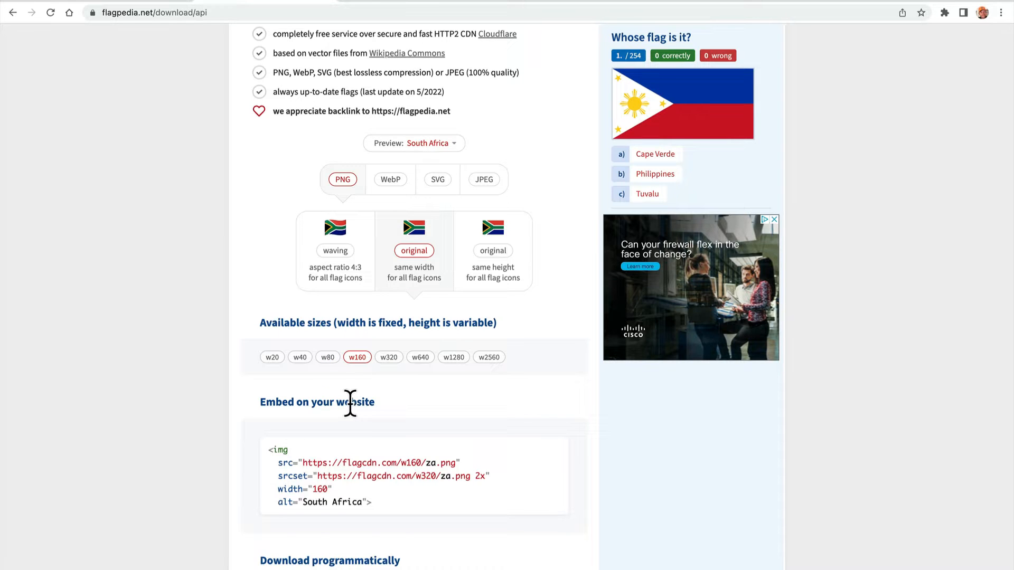
Choose the w80 size, copy its PNG source URL from the embed code and preview the flag in a new browser tab.
click(328, 358)
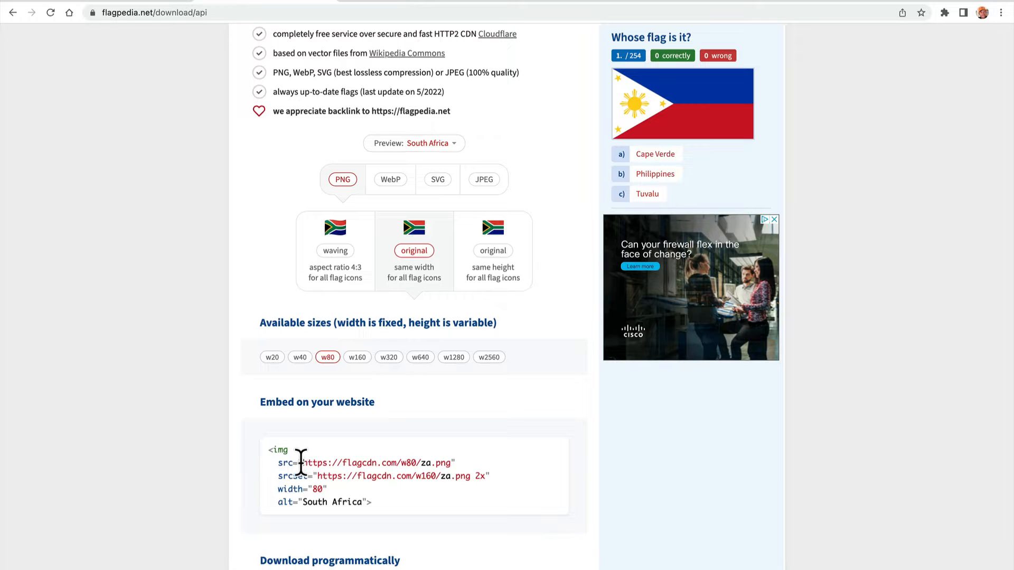
mouse_move(301, 463)
mouse_down()
mouse_move(452, 463)
mouse_move(301, 462)
mouse_up()
key(super+c)
key(super+t)
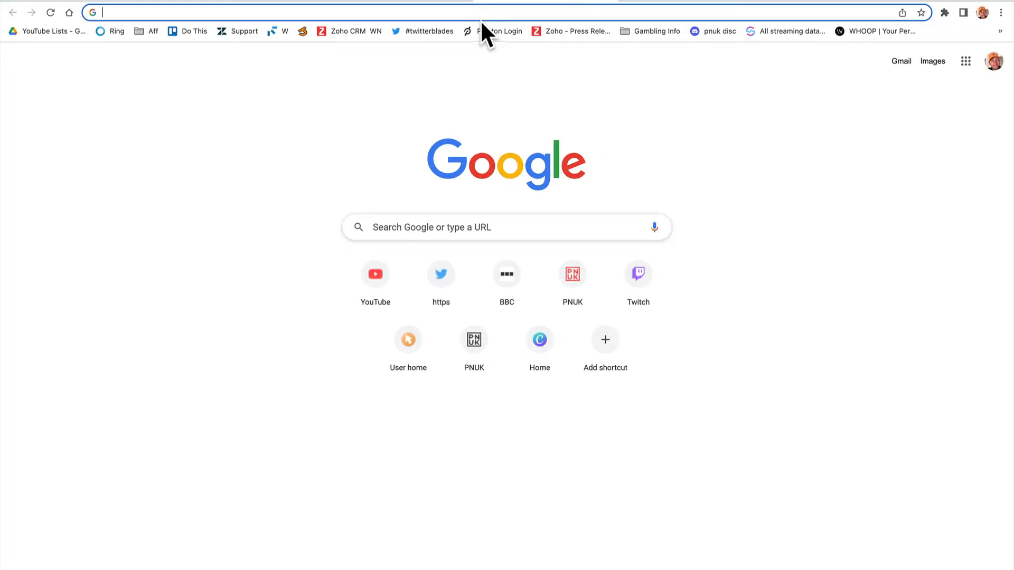
key(super+v)
key(Return)
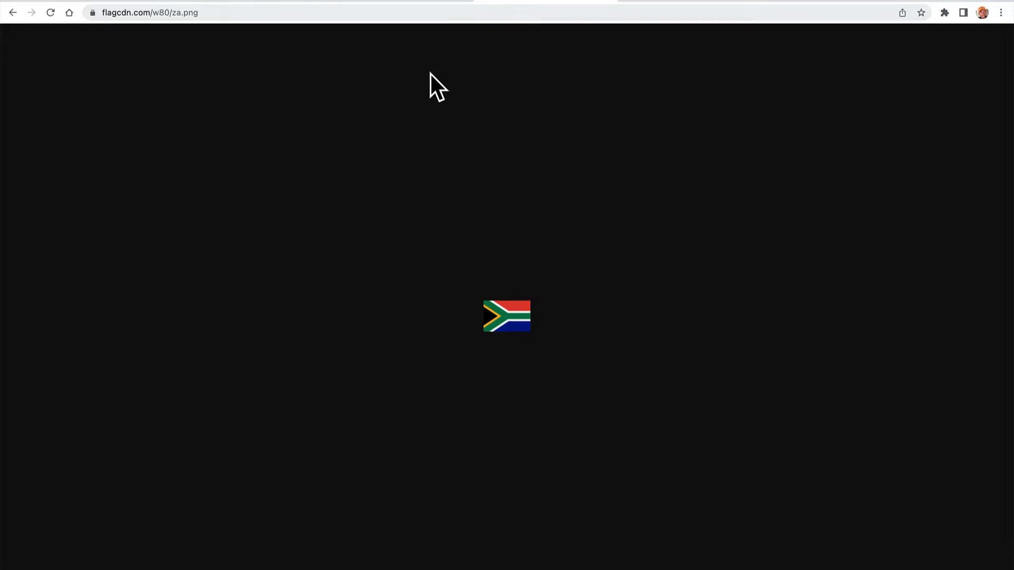
click(602, 4)
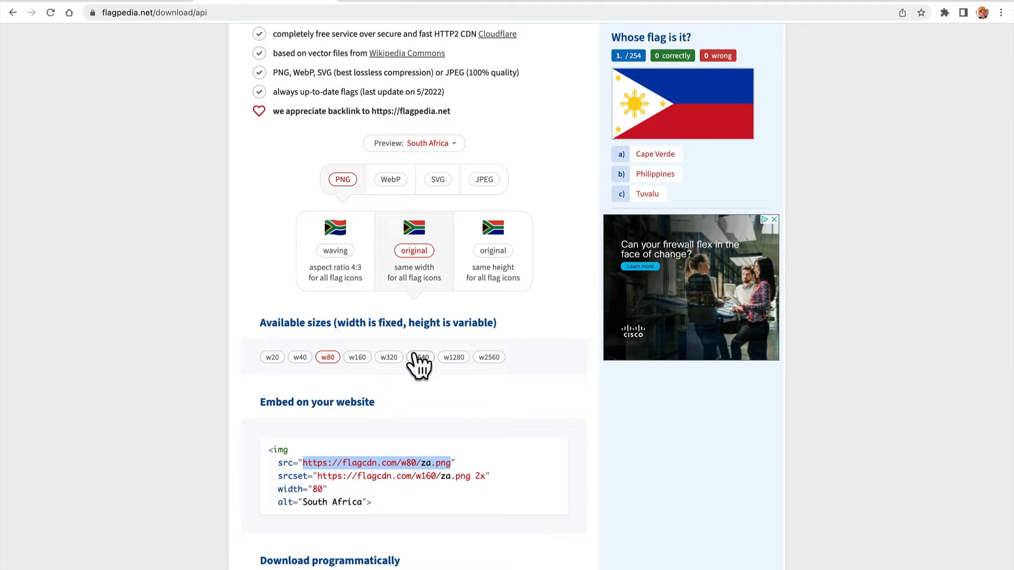
click(300, 358)
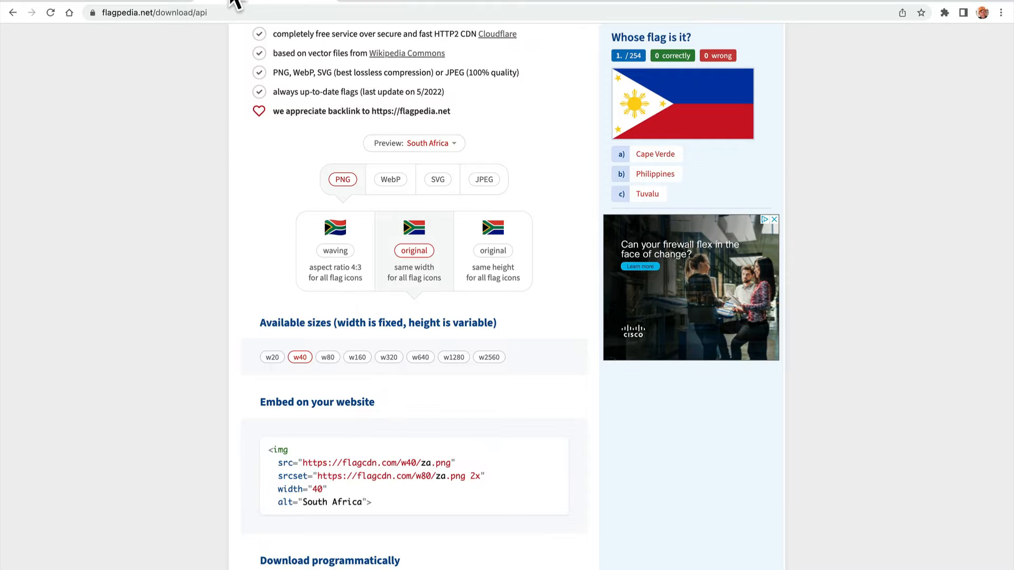
click(385, 3)
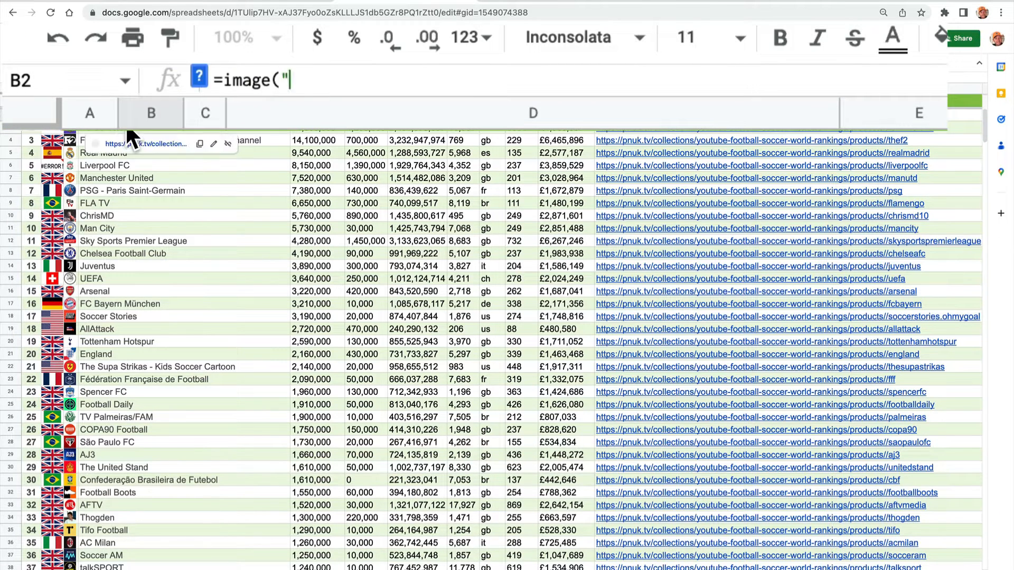
key(ctrl+v)
text(")
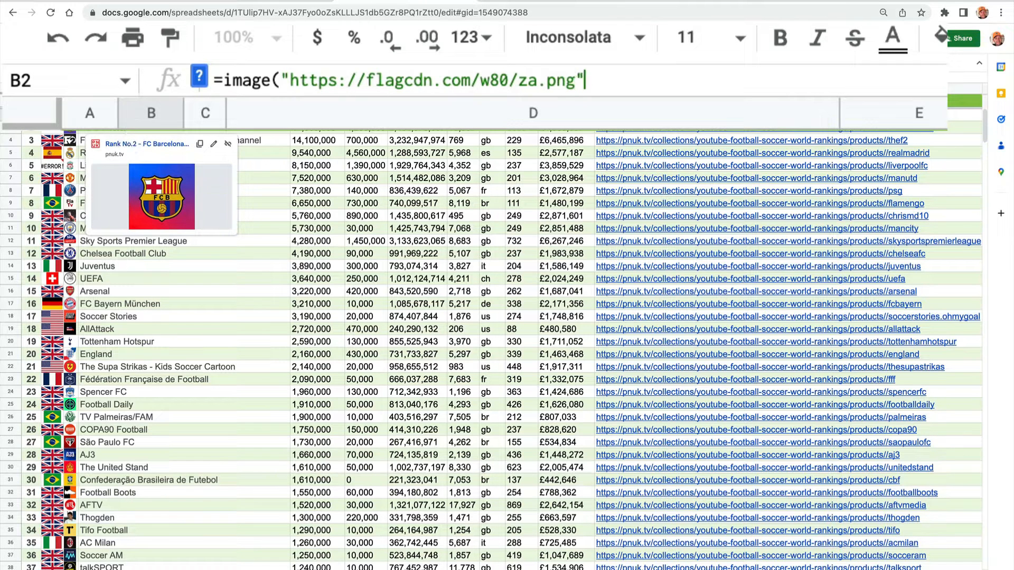
mouse_move(180, 248)
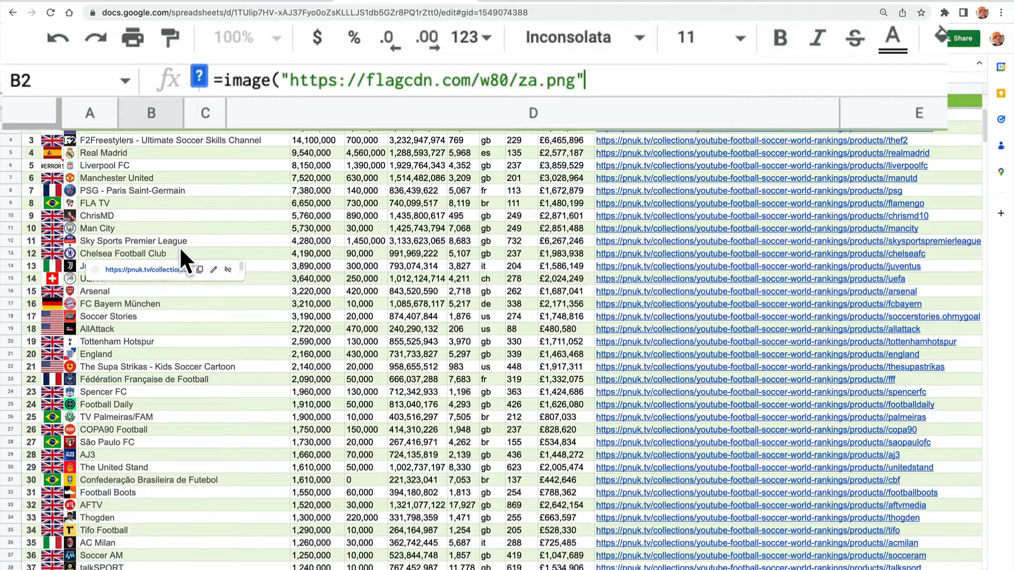
text())
key(Return)
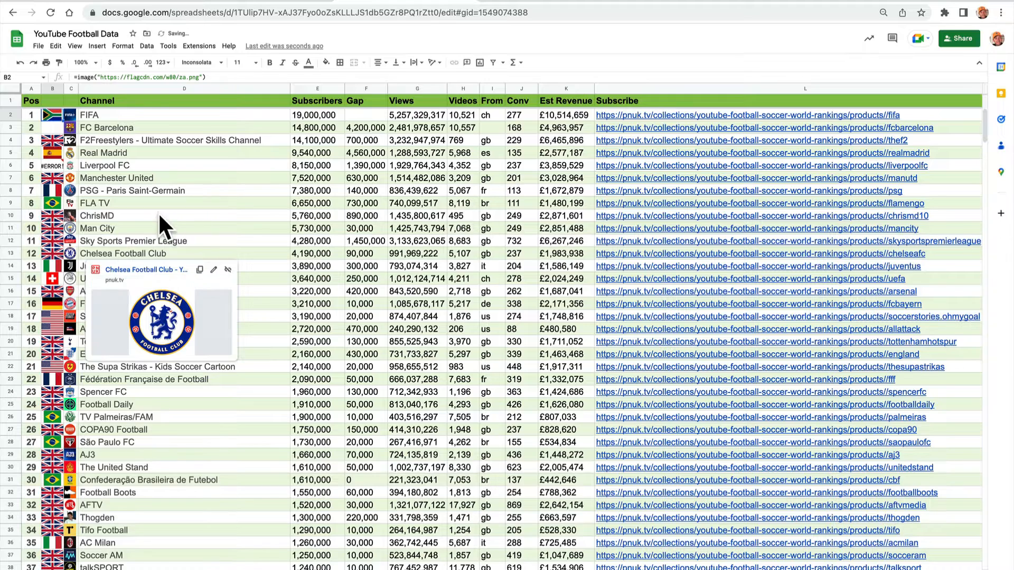
mouse_move(95, 194)
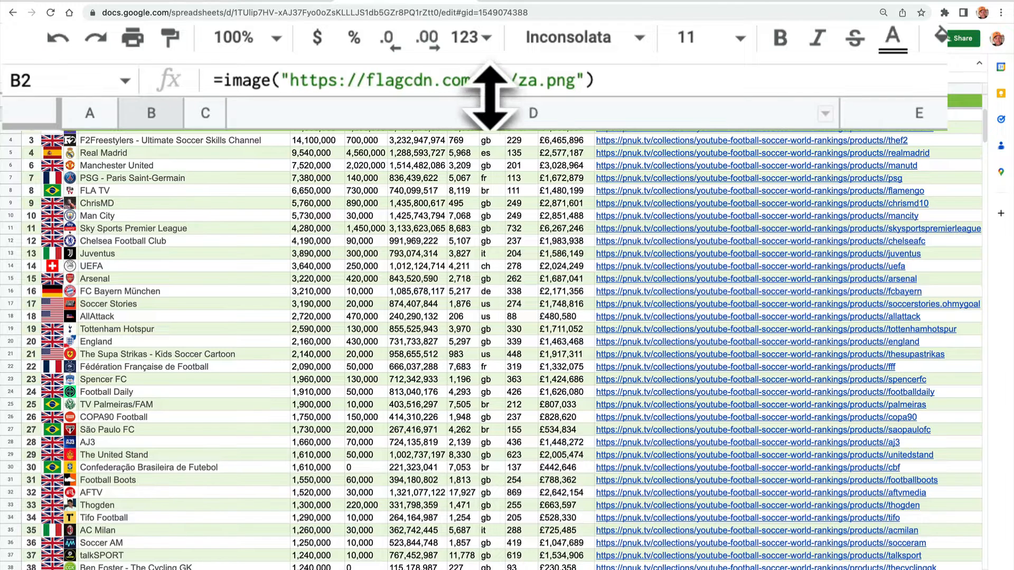
click(503, 80)
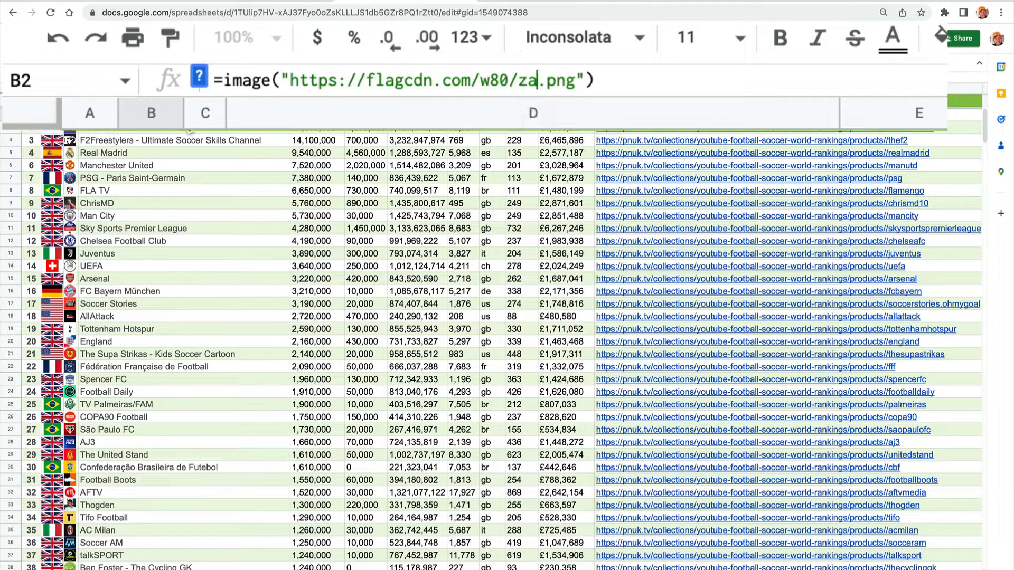
key(BackSpace)
key(BackSpace)
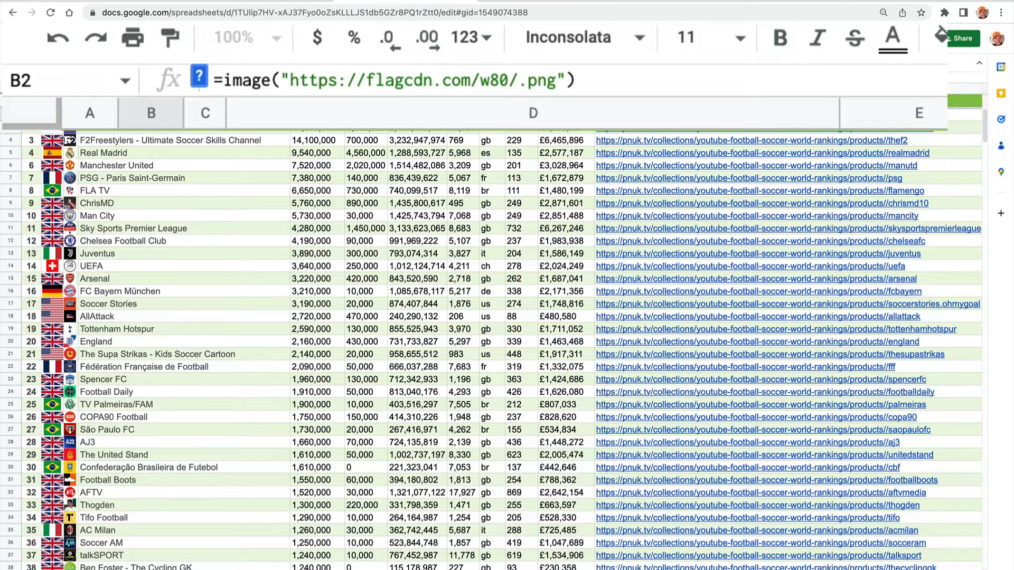
text(" )
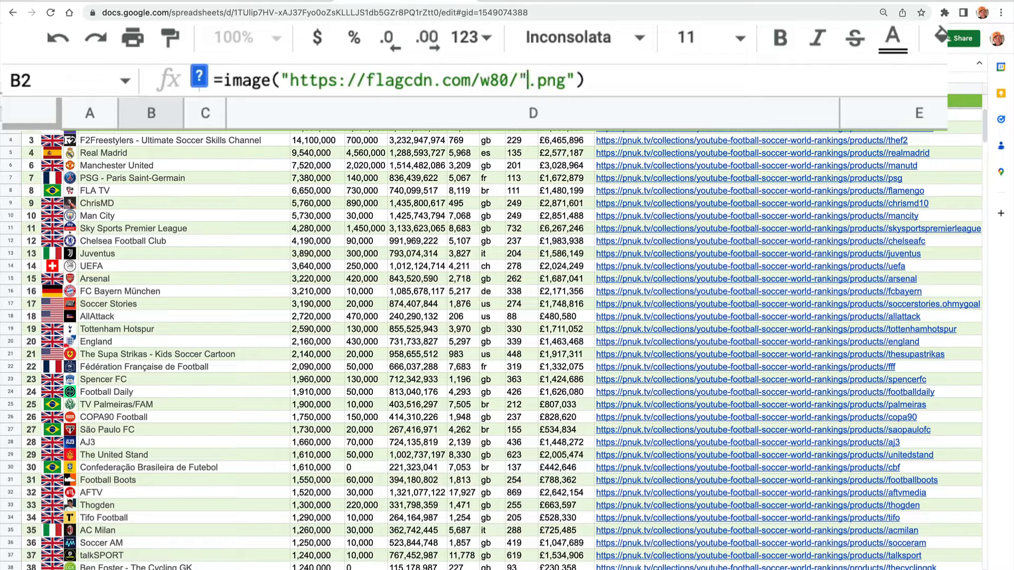
text(& )
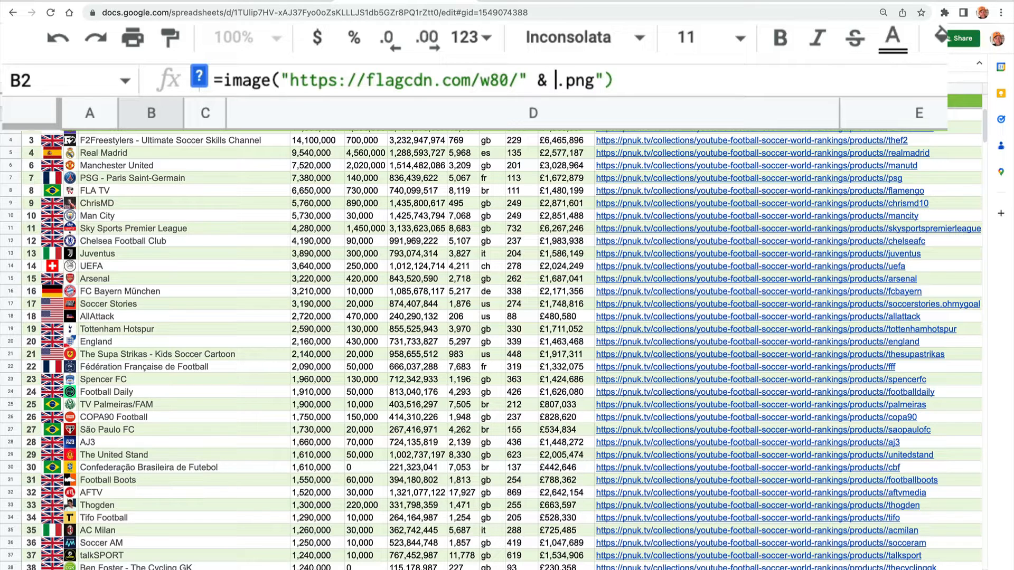
text(& )
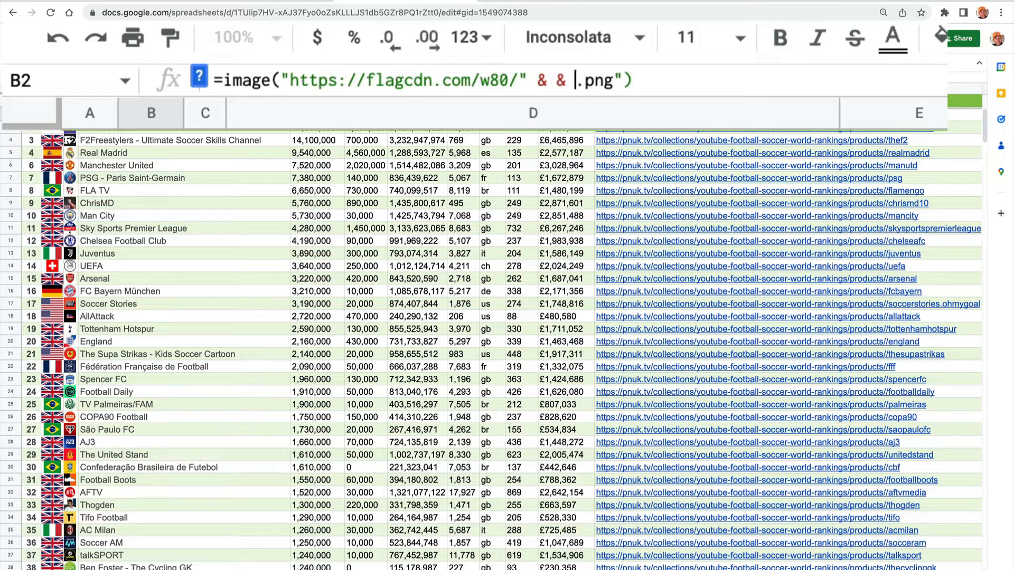
text(")
key(Left)
key(Left)
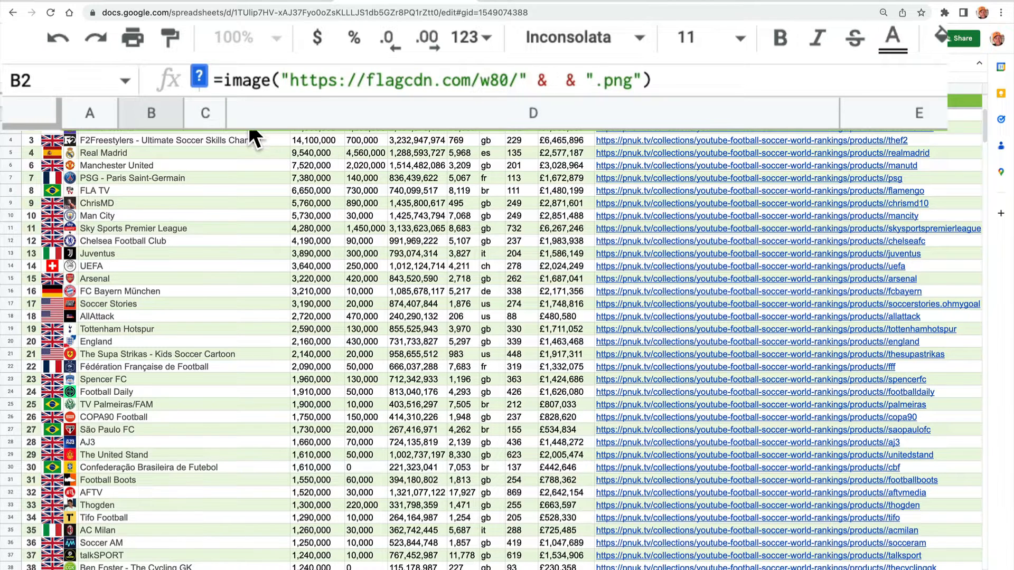
text(I2)
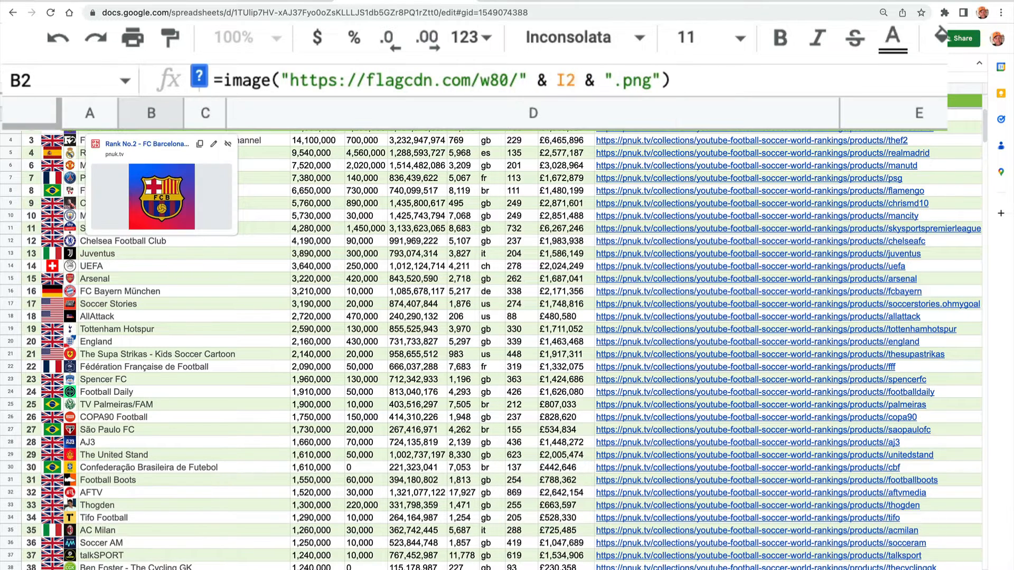
key(Return)
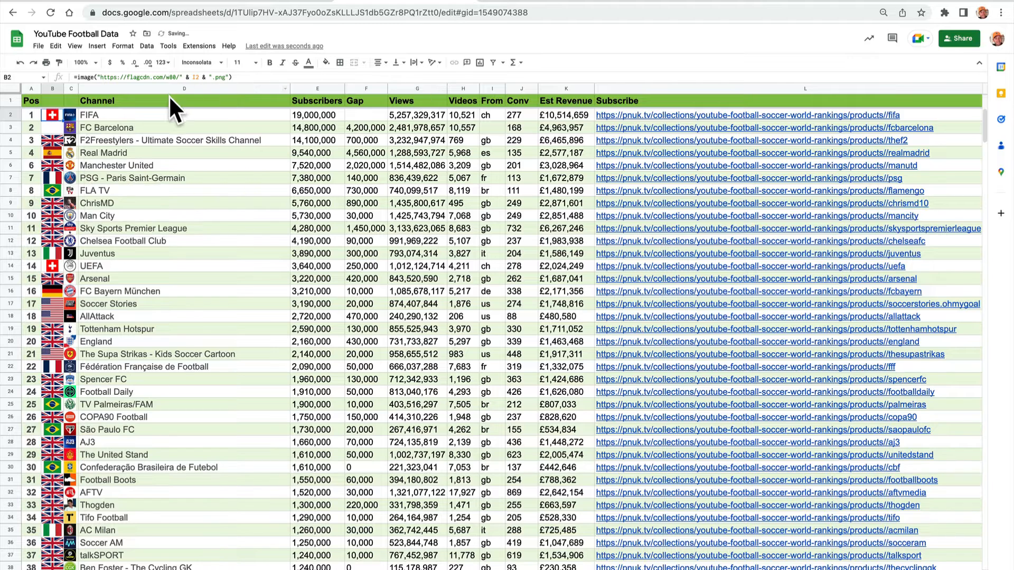
Examine the I2 reference inside B2's formula, leave editing and reselect B2.
double_click(193, 77)
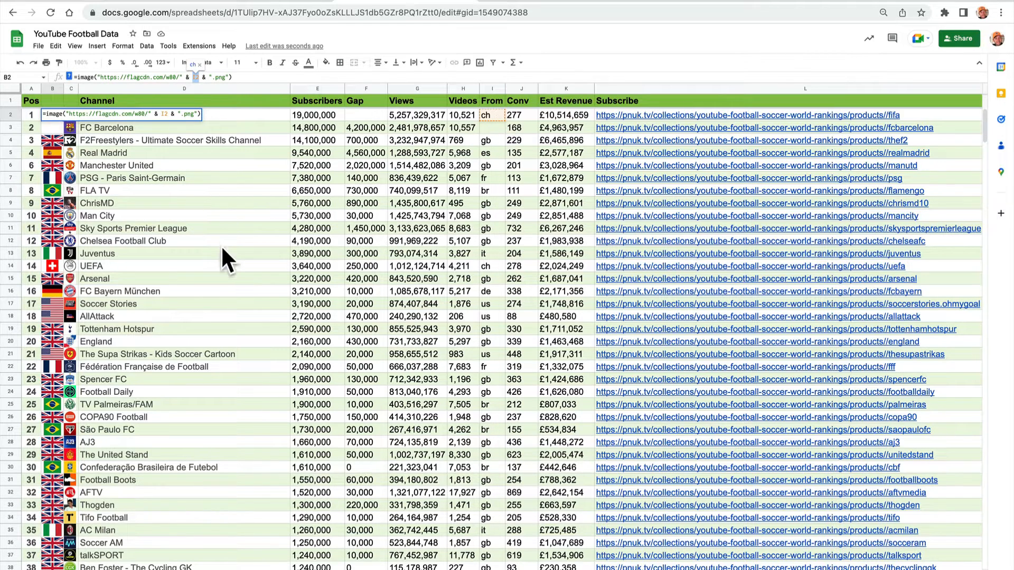
key(Escape)
click(215, 260)
click(54, 116)
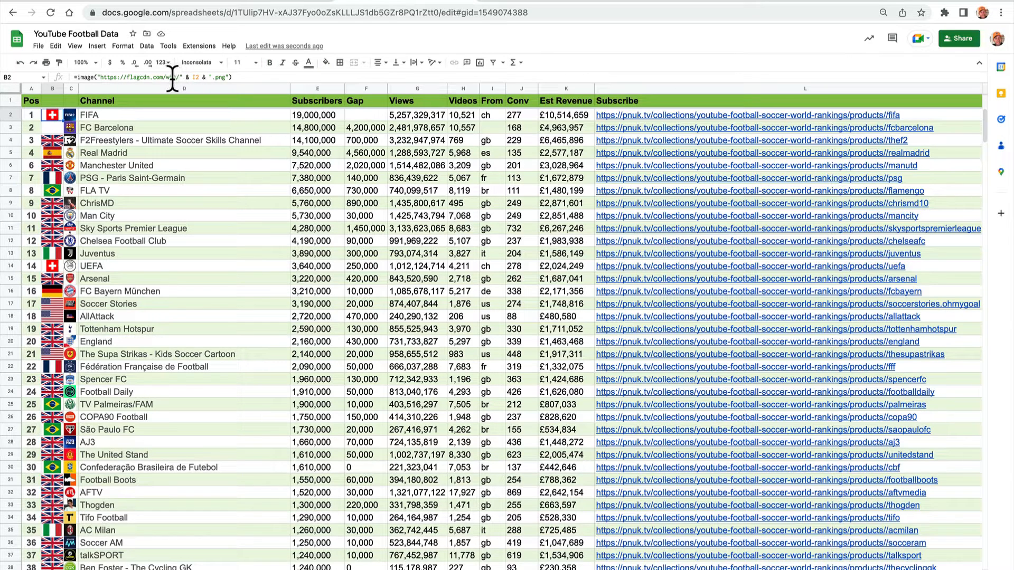
Switch to the Flagpedia download API page and choose the waving flag style at 40x30.
click(299, 4)
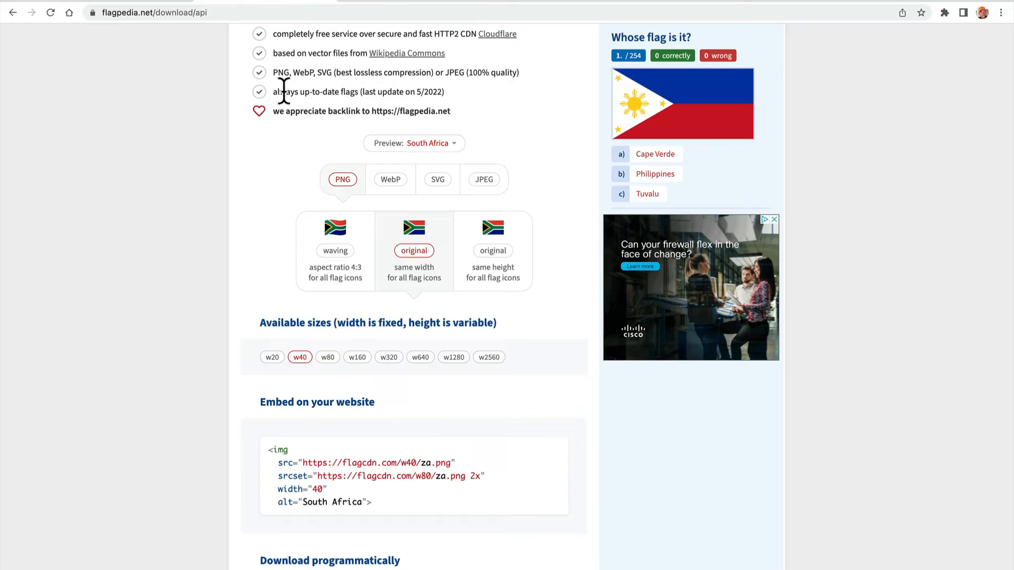
click(330, 250)
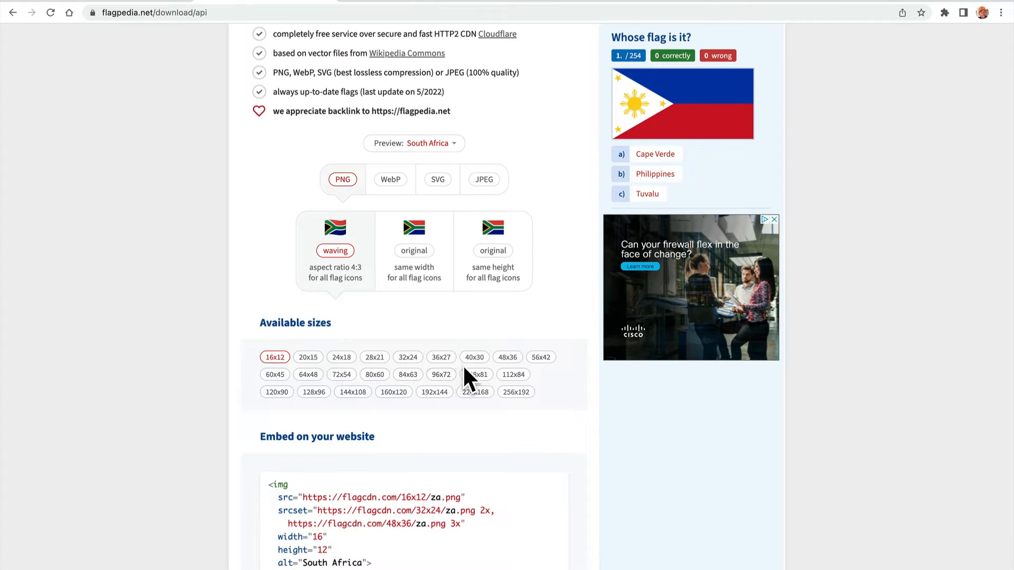
click(475, 357)
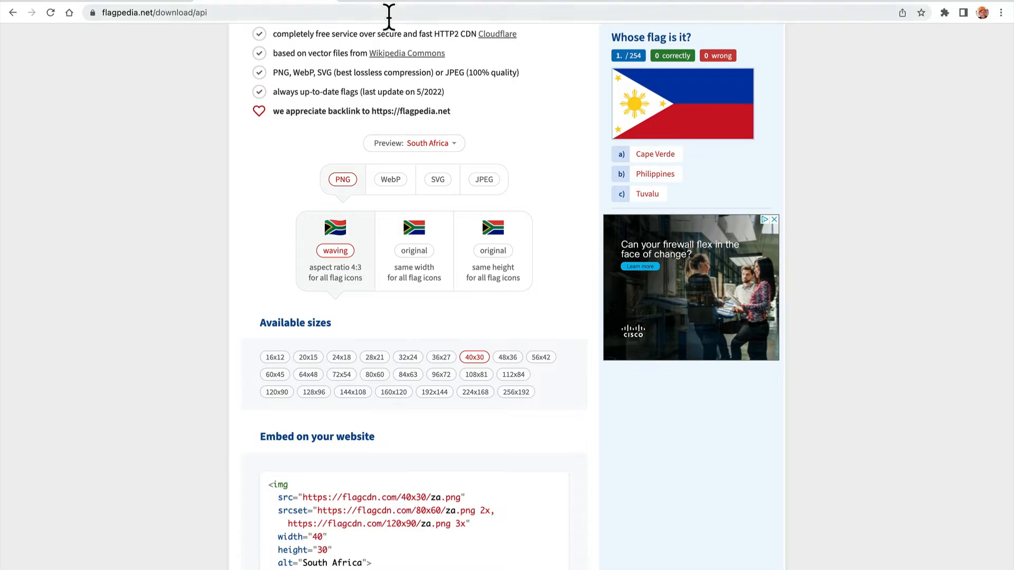
Return to the sheet and try the waving flag by replacing w80 with 40x30 in B2's formula.
click(370, 5)
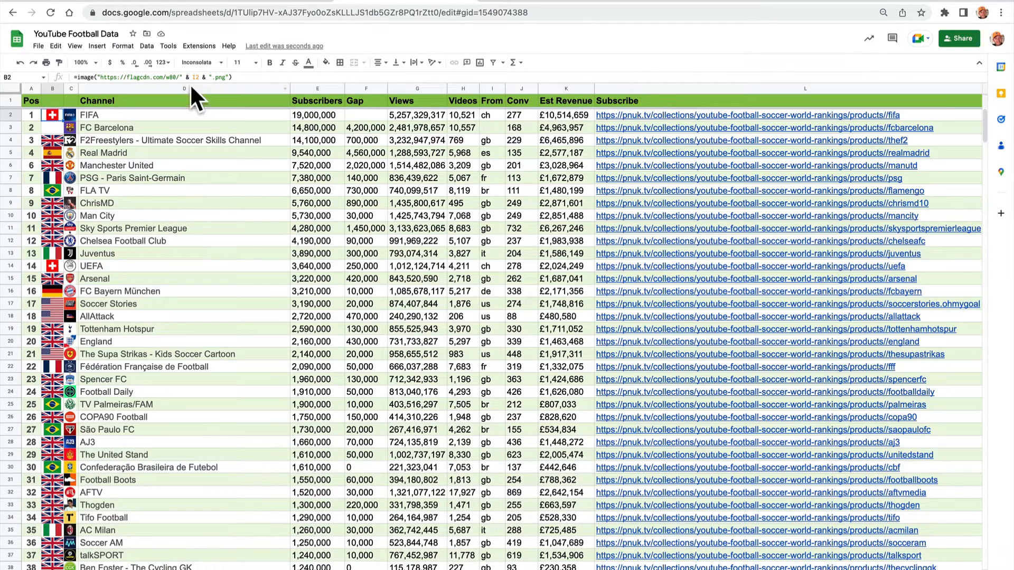
click(507, 79)
key(BackSpace)
key(BackSpace)
key(BackSpace)
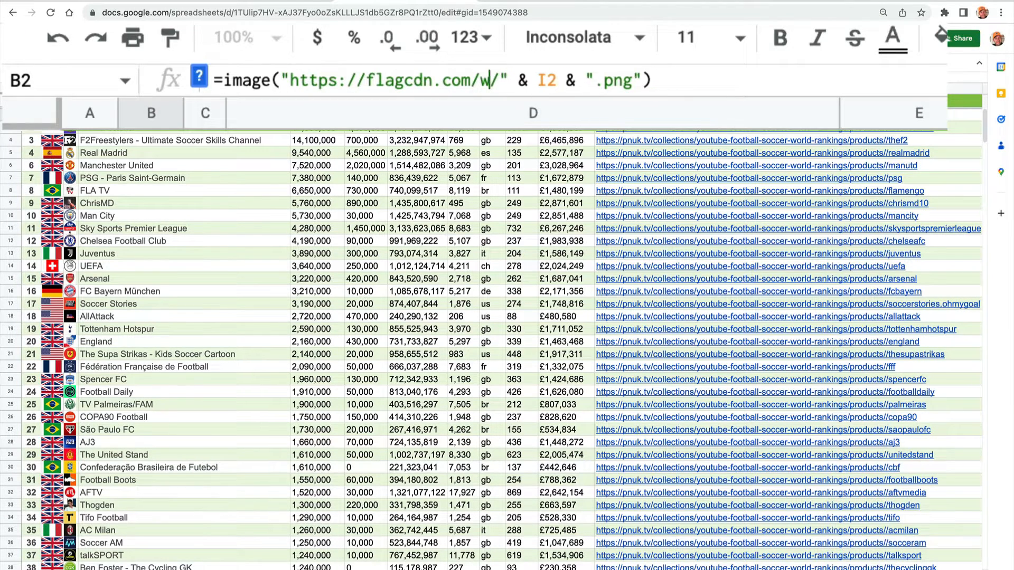
text(40z)
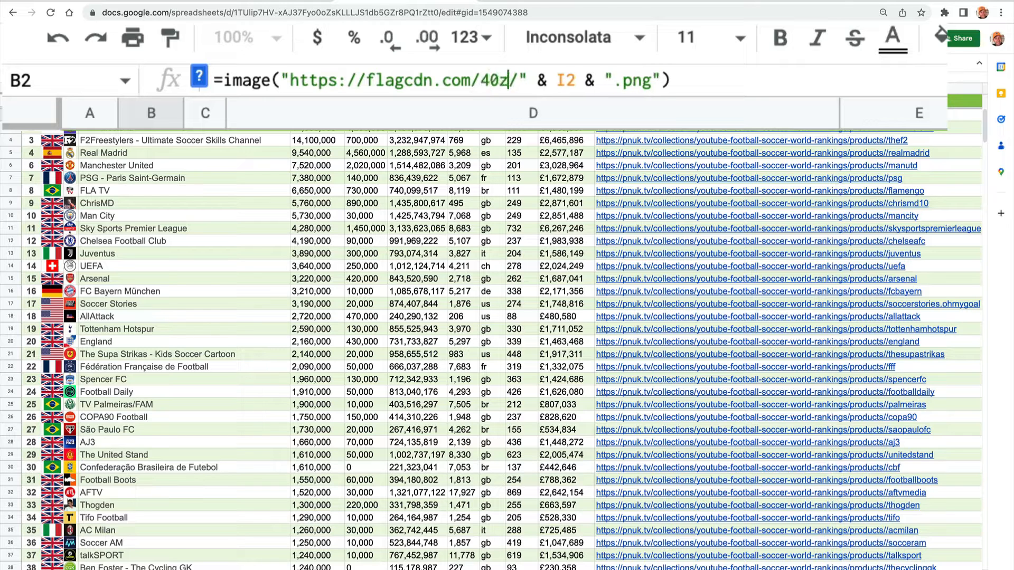
key(BackSpace)
text(x30)
key(Tab)
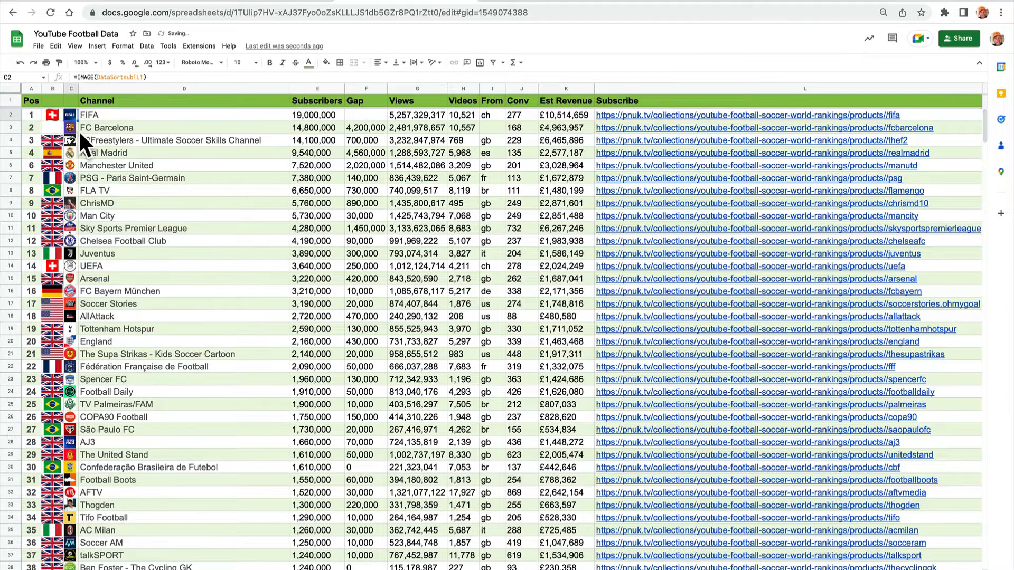
Set the Flagpedia flag style to original same width, check the available sizes and return to the spreadsheet.
click(331, 8)
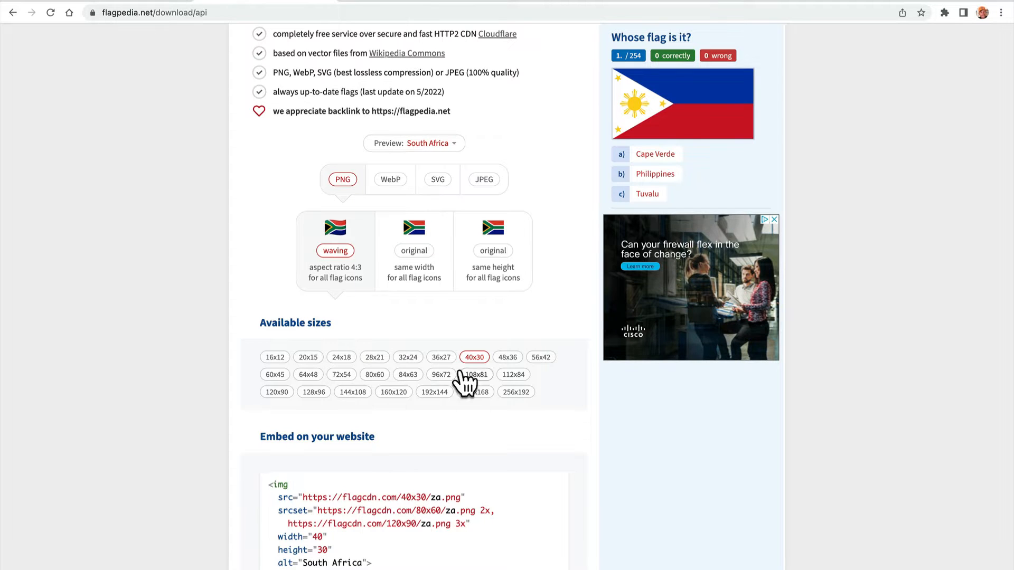
click(416, 254)
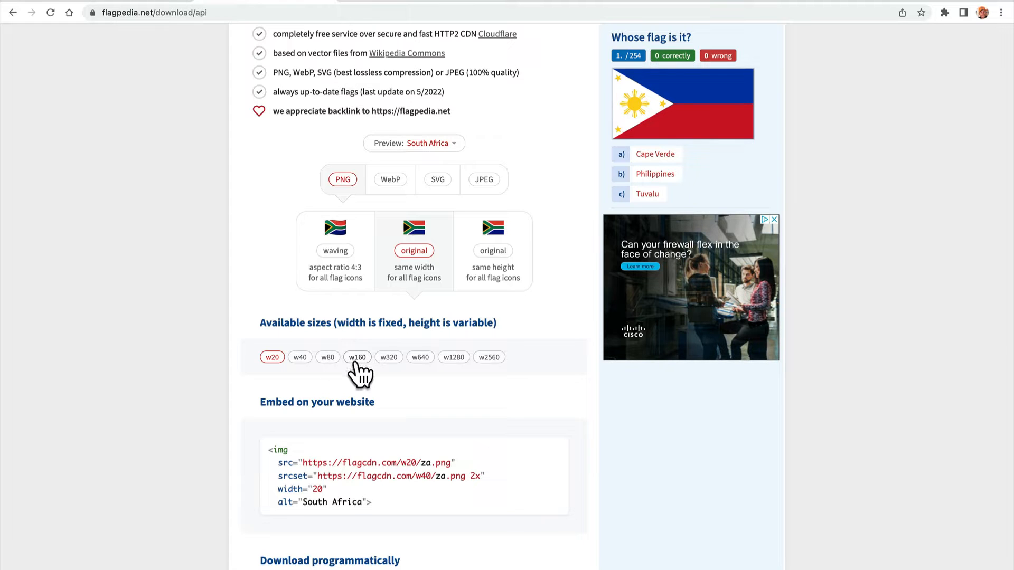
click(364, 6)
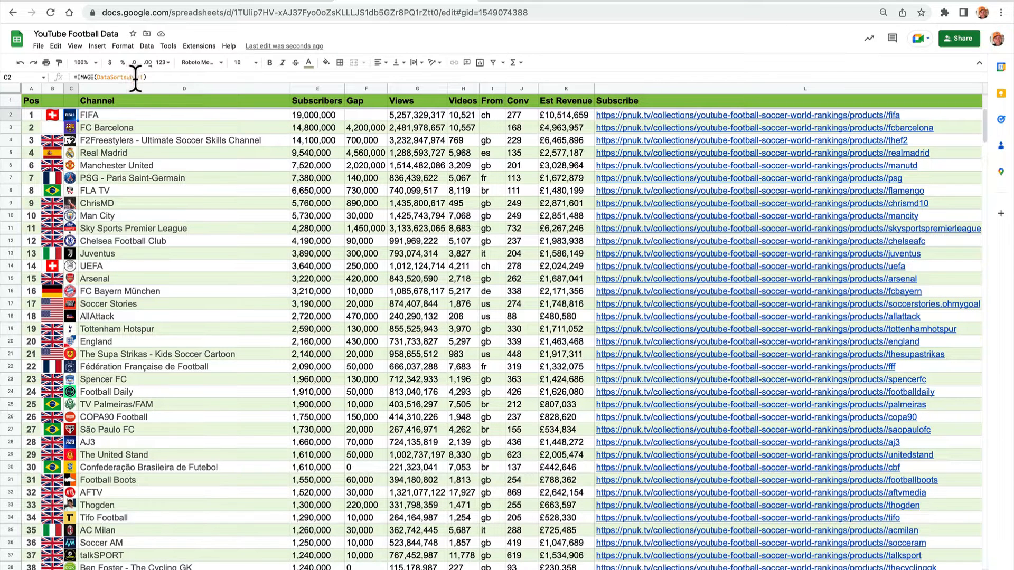
Replace 40x30 with w160 in B2's image formula and widen column B slightly.
click(47, 113)
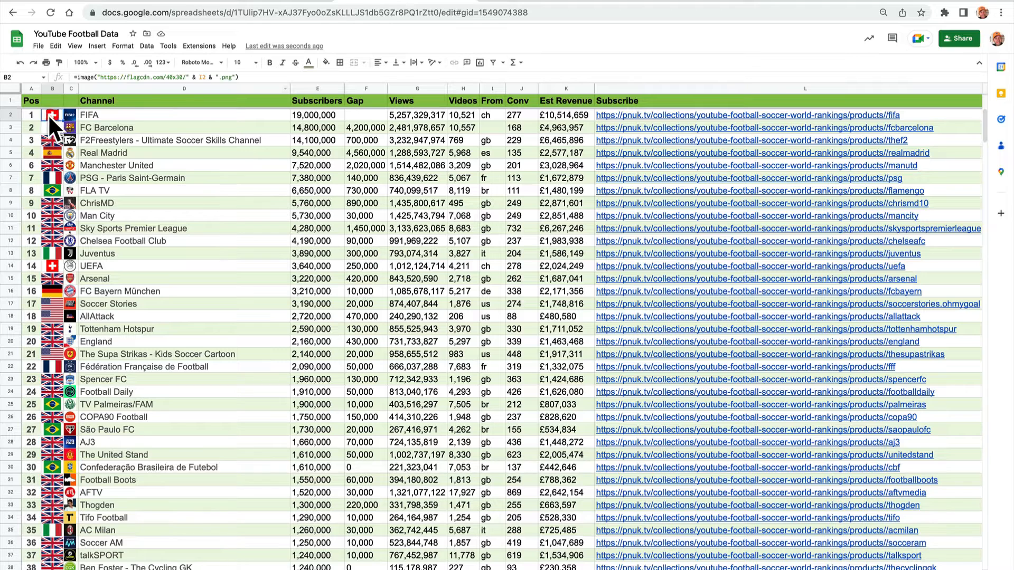
click(182, 77)
key(BackSpace)
key(BackSpace)
key(BackSpace)
key(BackSpace)
key(BackSpace)
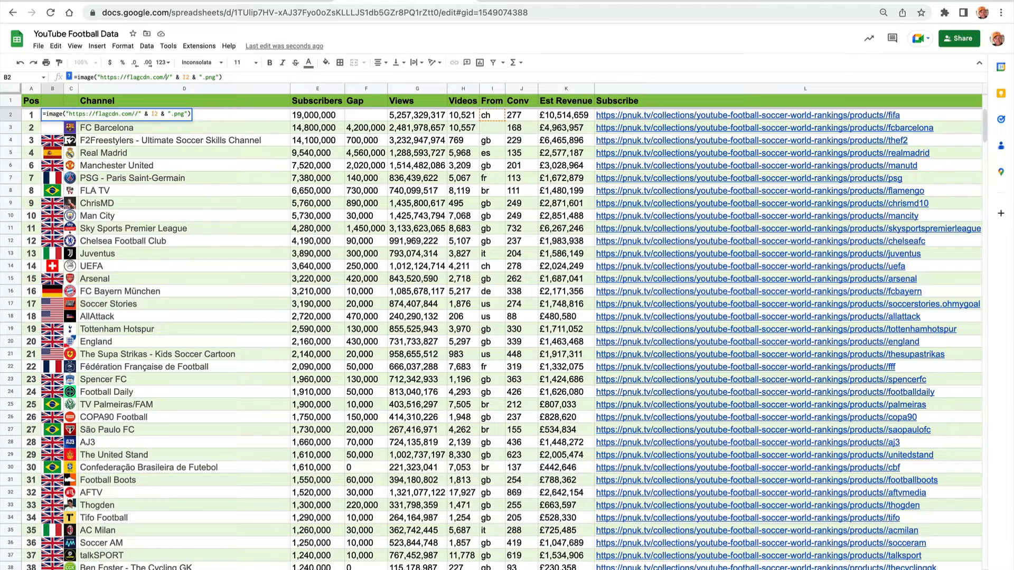
text(w320)
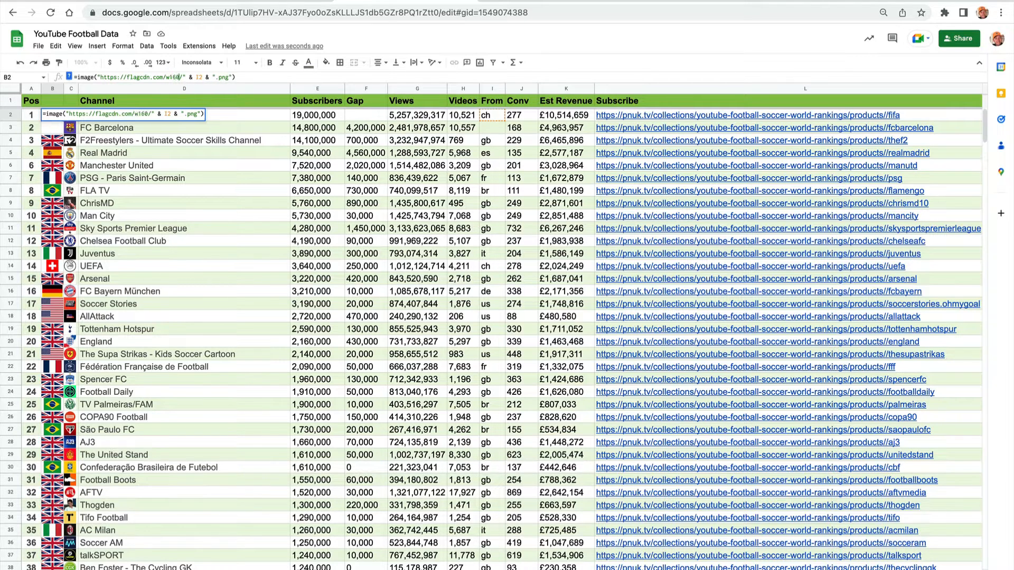
key(Tab)
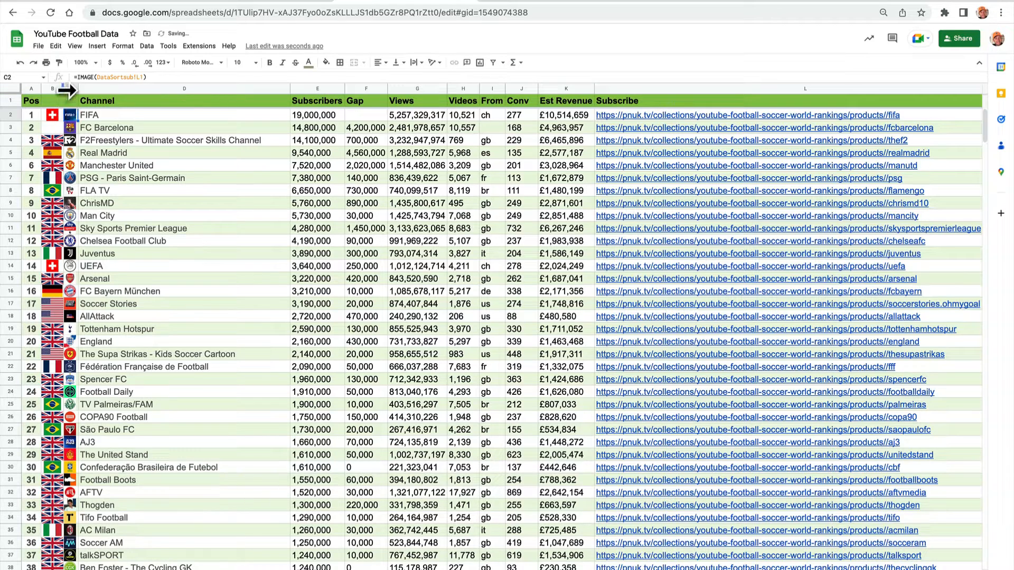
drag(67, 90, 72, 91)
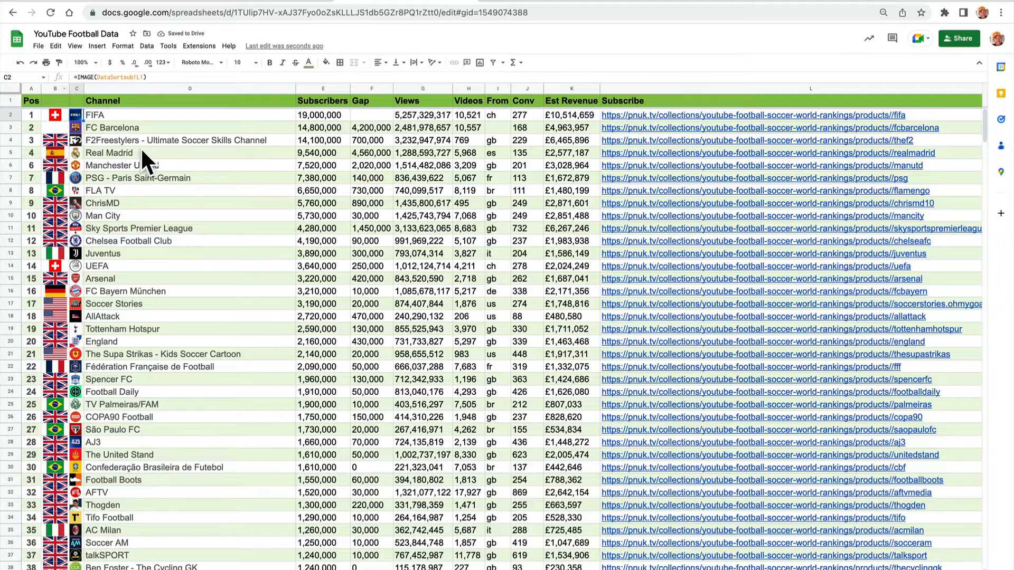
Fill B2's w160 image formula down column B through B384.
click(58, 114)
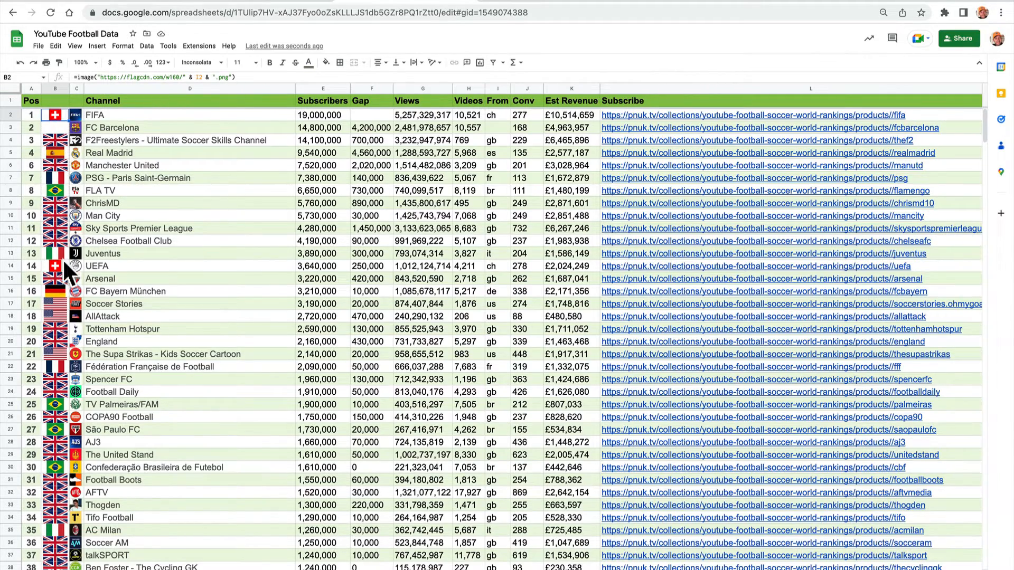
scroll(67, 122, down, 20)
scroll(67, 122, down, 20)
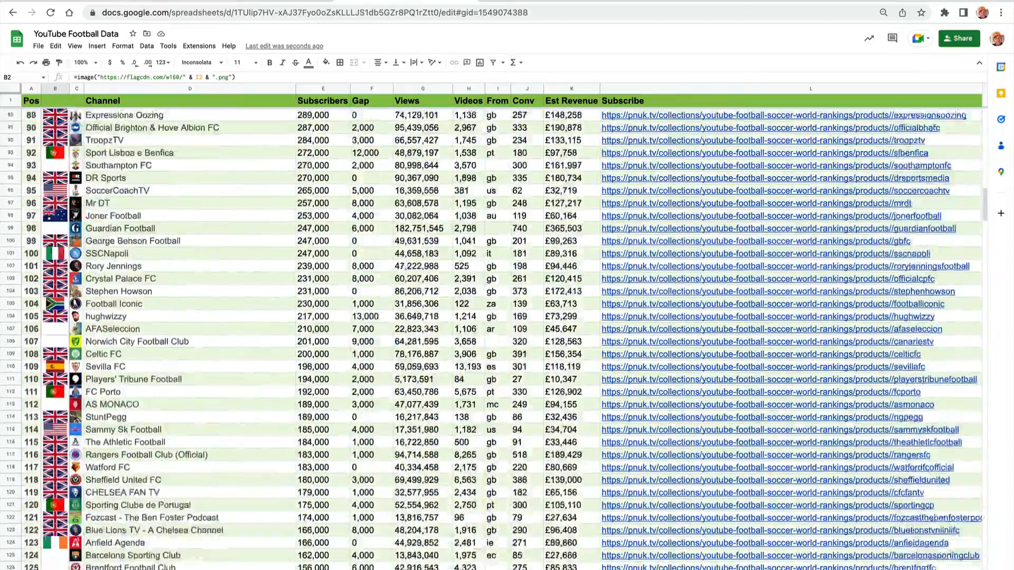
scroll(67, 122, down, 20)
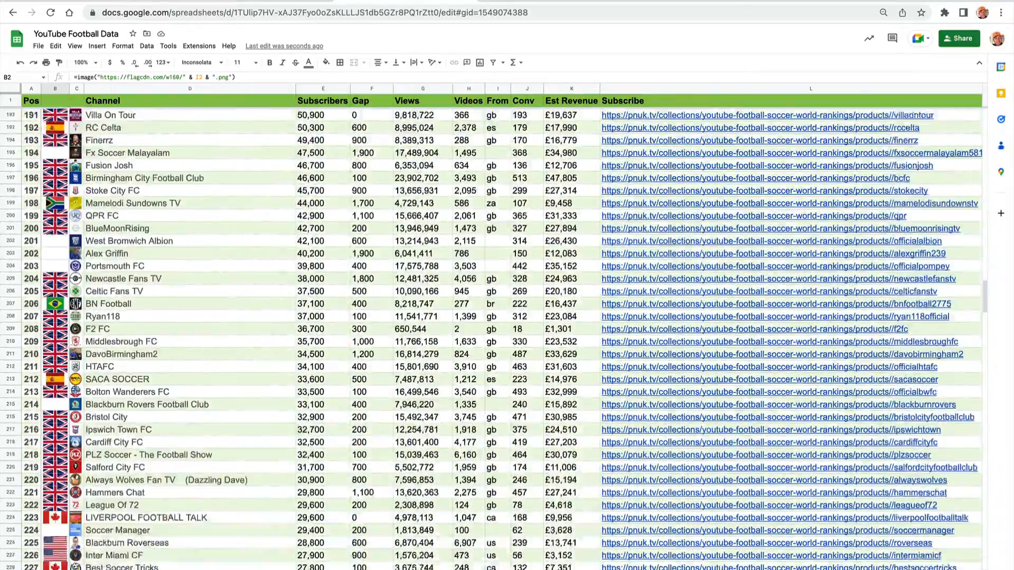
scroll(67, 122, down, 20)
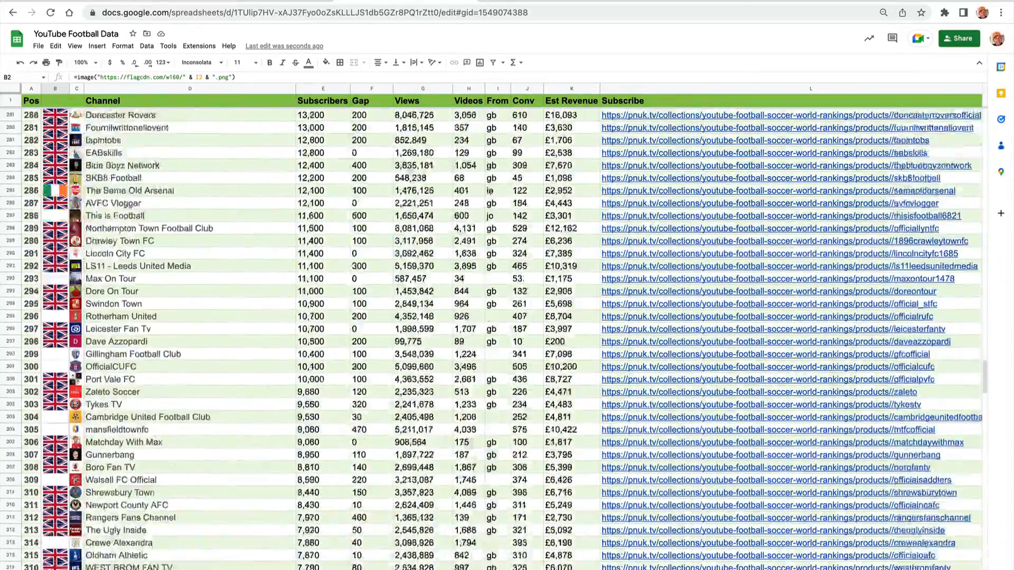
scroll(151, 511, down, 9)
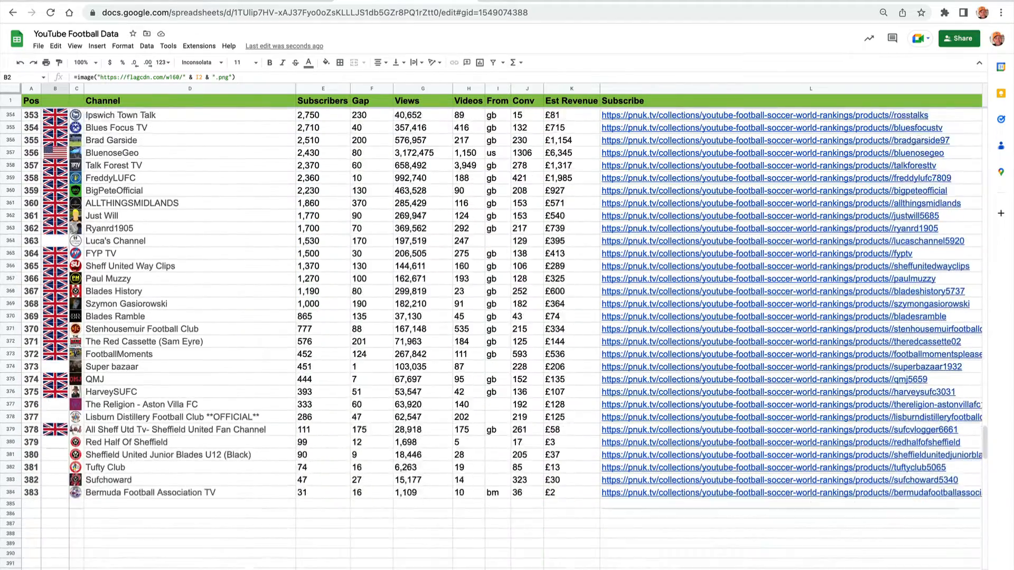
shift+click(62, 372)
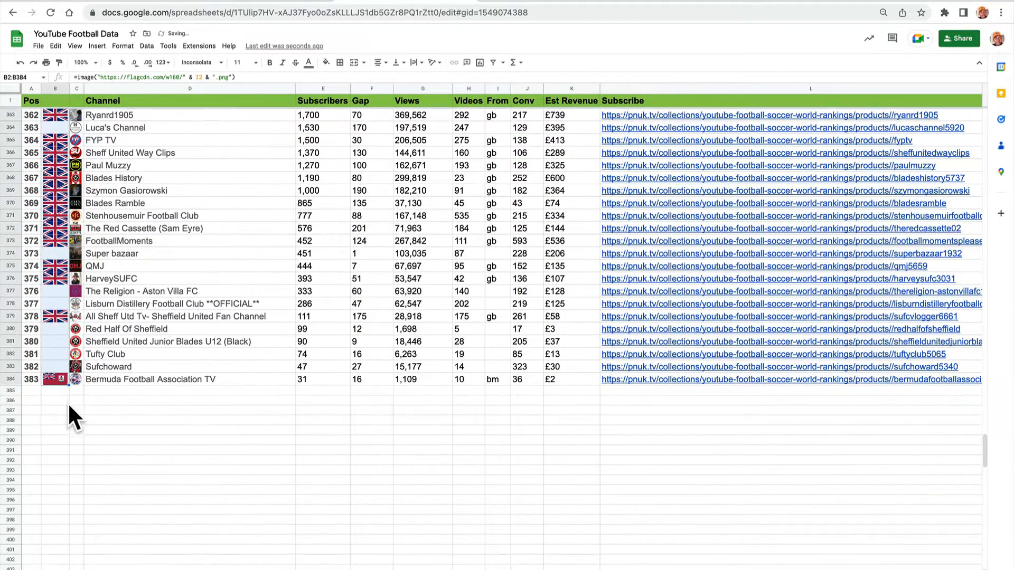
key(ctrl+d)
click(73, 437)
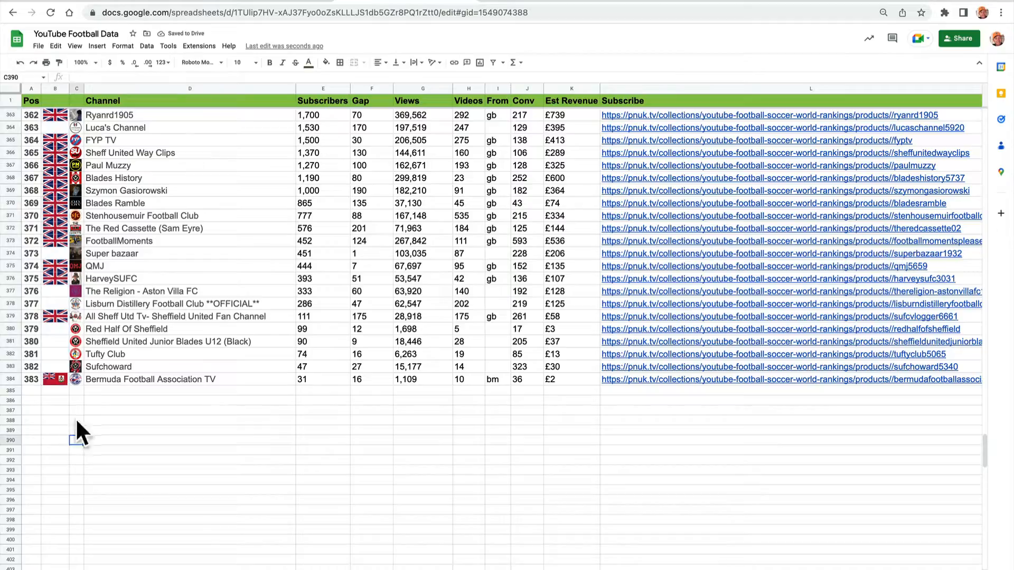
Narrow column B slightly around the flag images.
scroll(87, 456, up, 20)
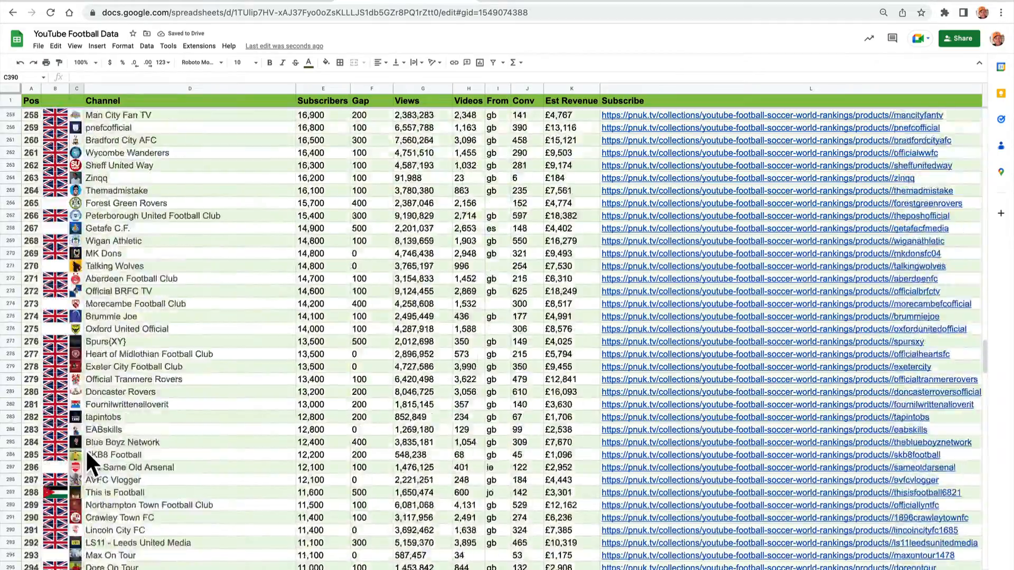
scroll(87, 455, up, 20)
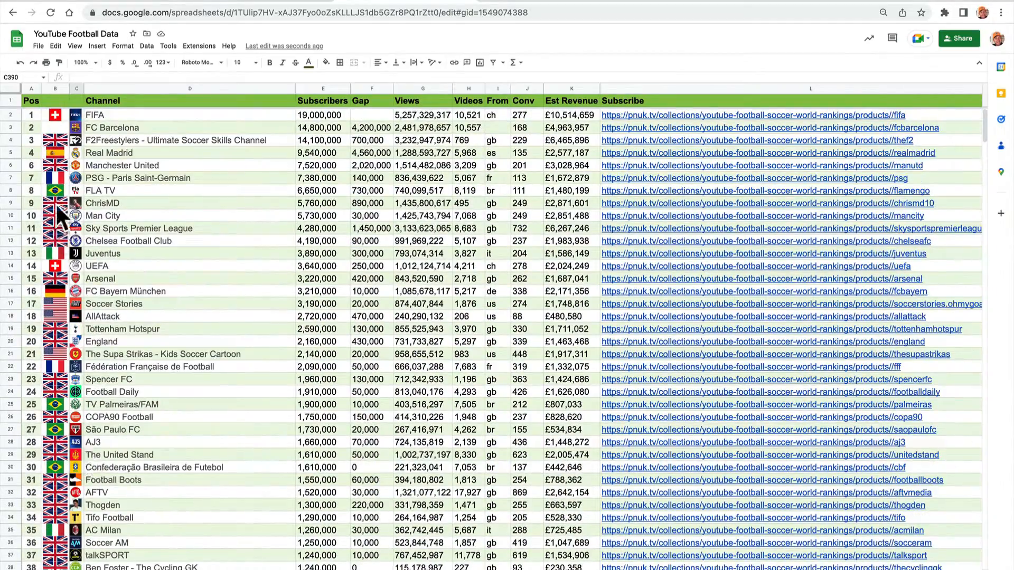
drag(69, 88, 65, 89)
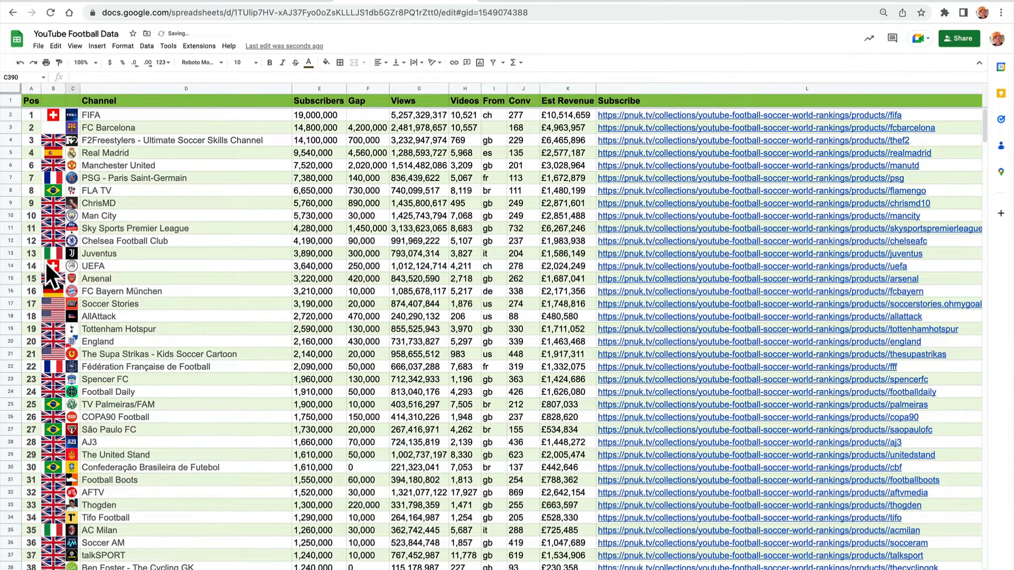
Open B2's image formula and examine its I2 country-code reference.
click(53, 114)
mouse_move(206, 149)
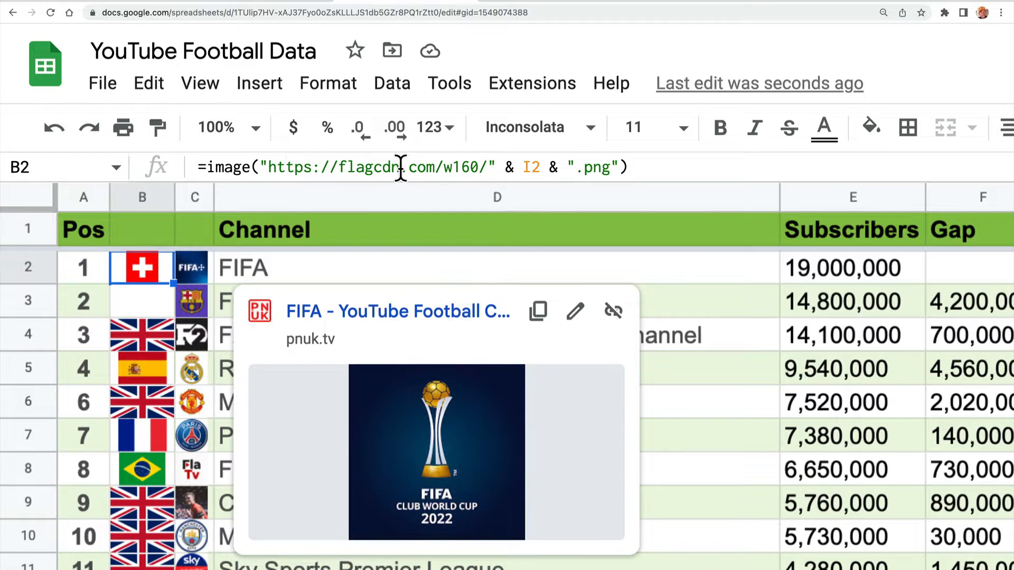
drag(524, 167, 543, 168)
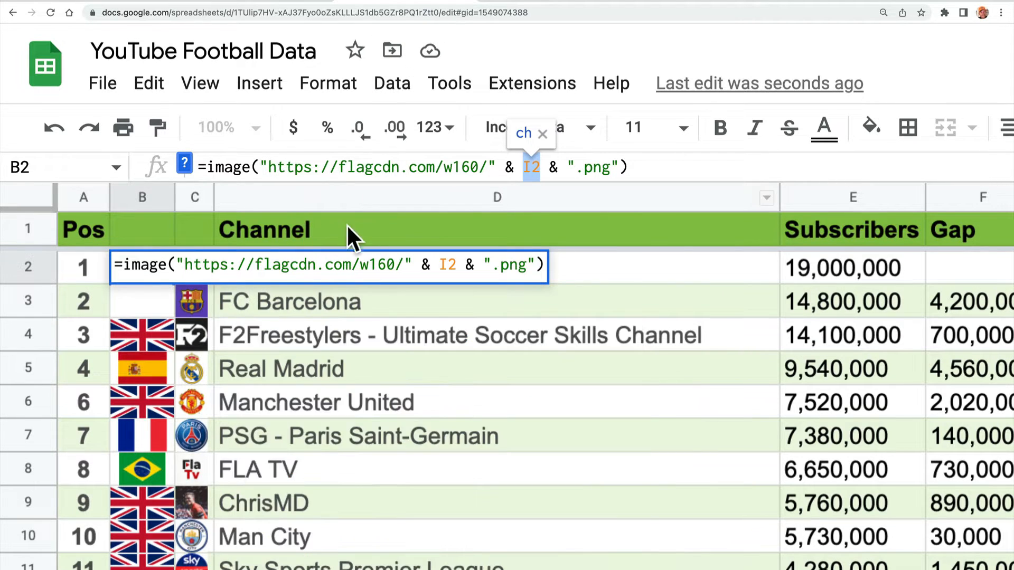
double_click(323, 264)
click(600, 271)
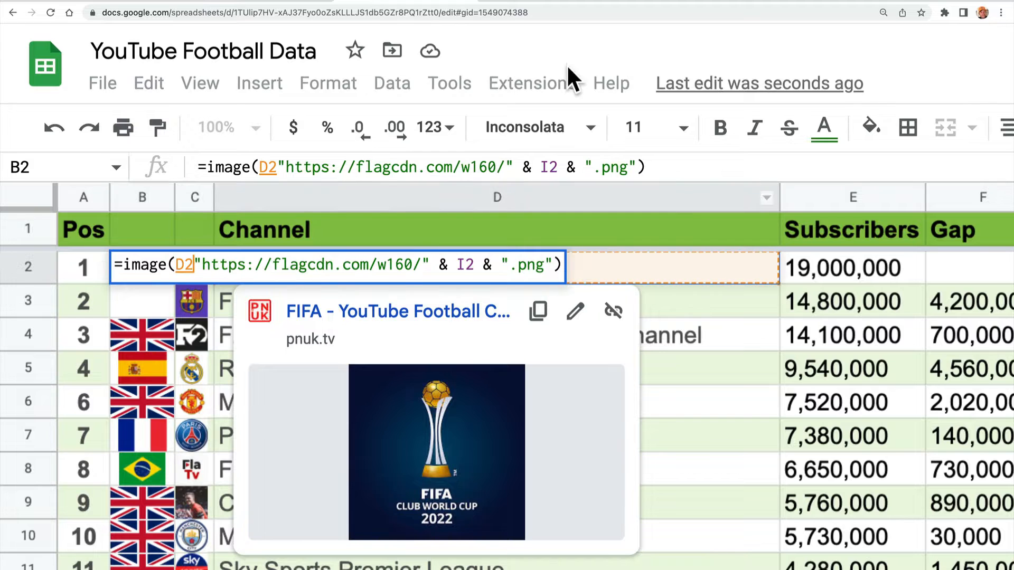
key(ctrl+t)
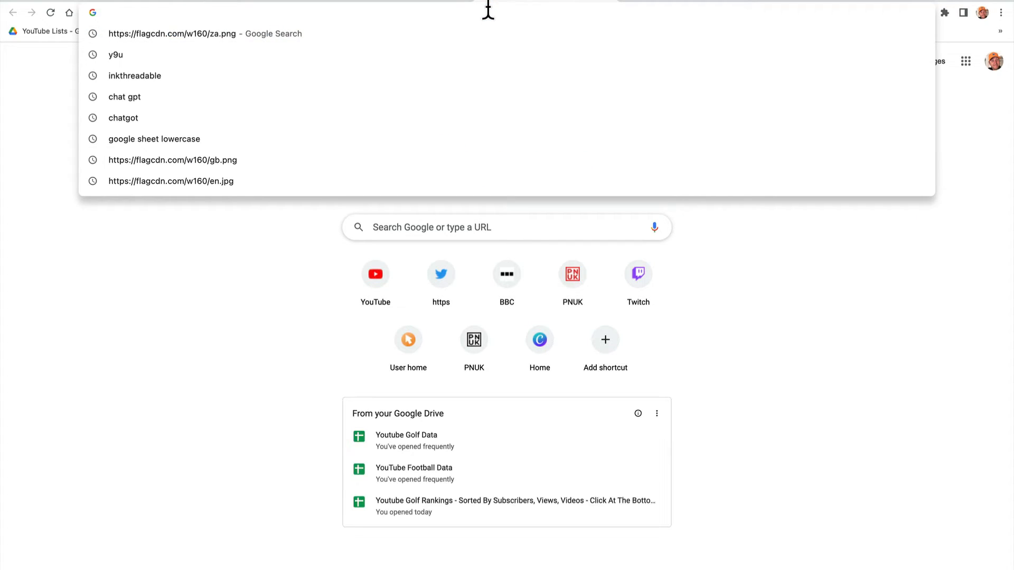
text(https://flagcdn.com/w80/za.png)
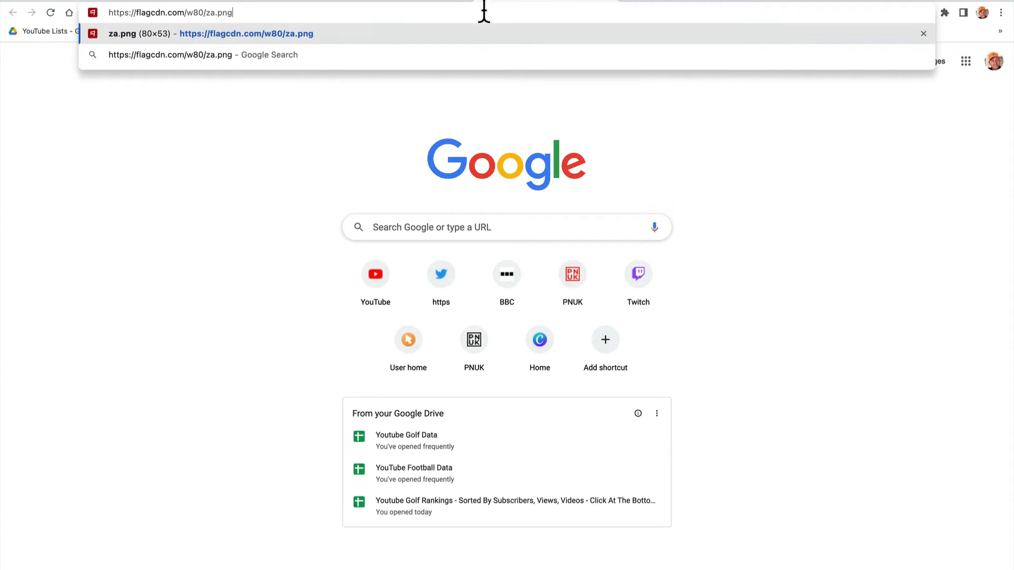
click(221, 30)
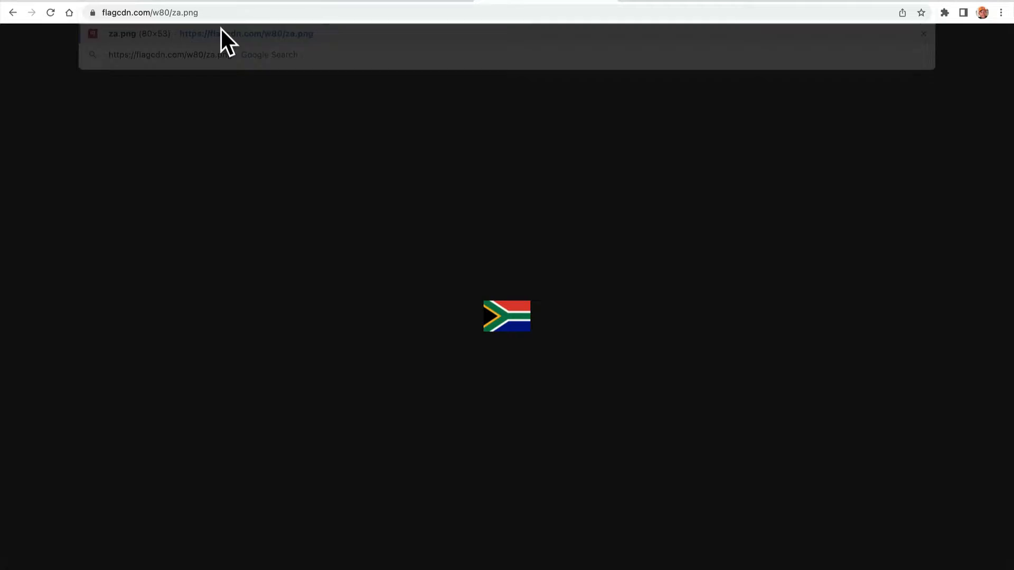
Test the flag URL with the country code in capitals by replacing za with ZA and loading it.
click(179, 13)
key(Left)
key(Right)
key(Right)
key(Right)
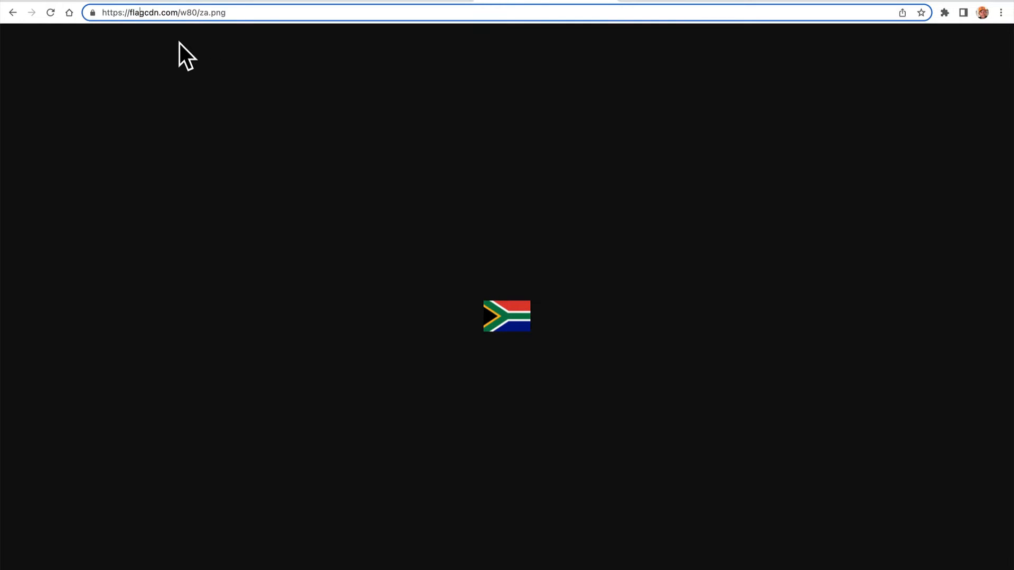
click(208, 12)
key(BackSpace)
key(BackSpace)
key(BackSpace)
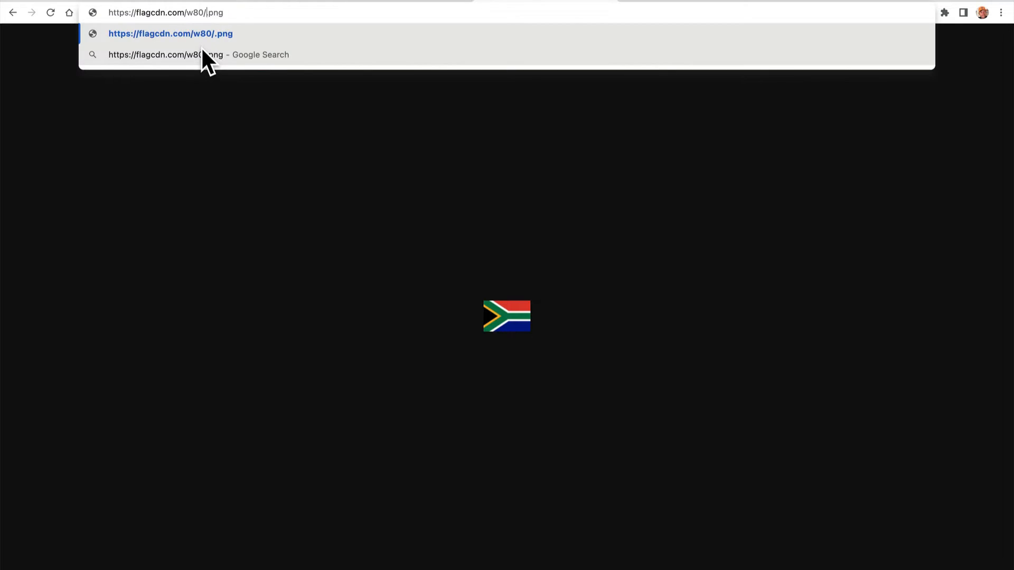
text(ZA.)
key(Return)
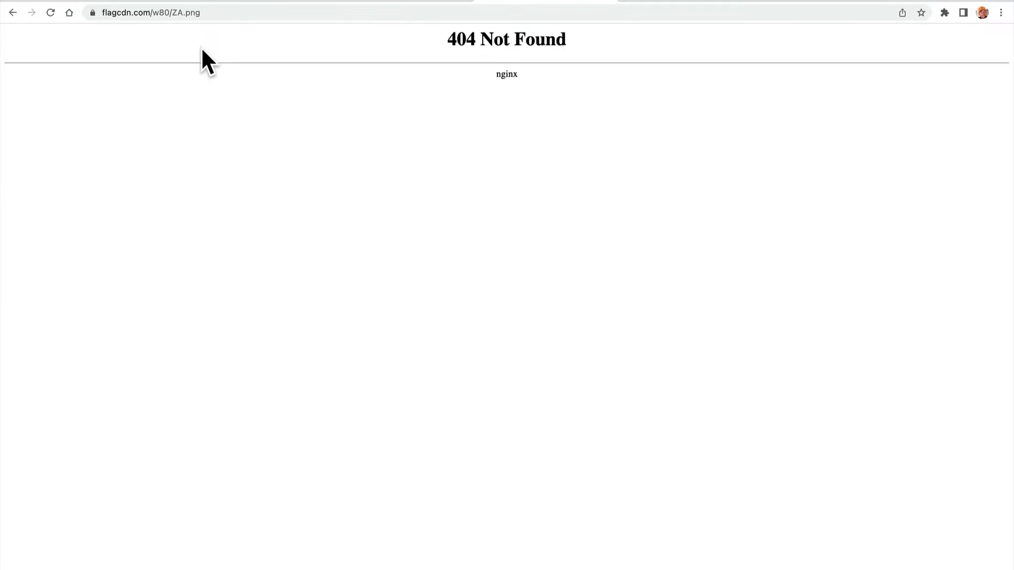
Return to the spreadsheet, leave B2's formula and inspect the LOWER formula behind the country code in I2.
click(354, 5)
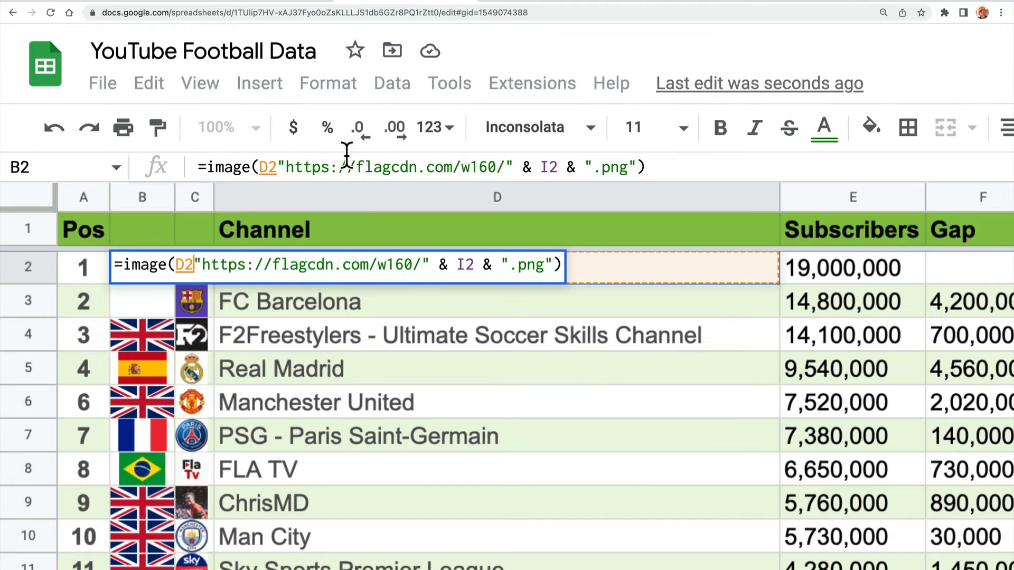
scroll(806, 371, right, 5)
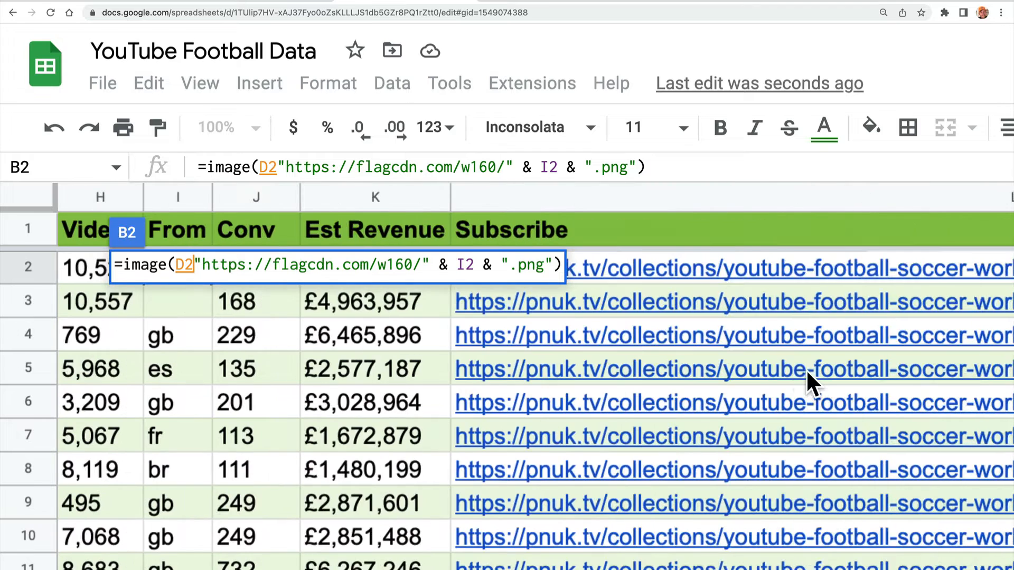
click(552, 411)
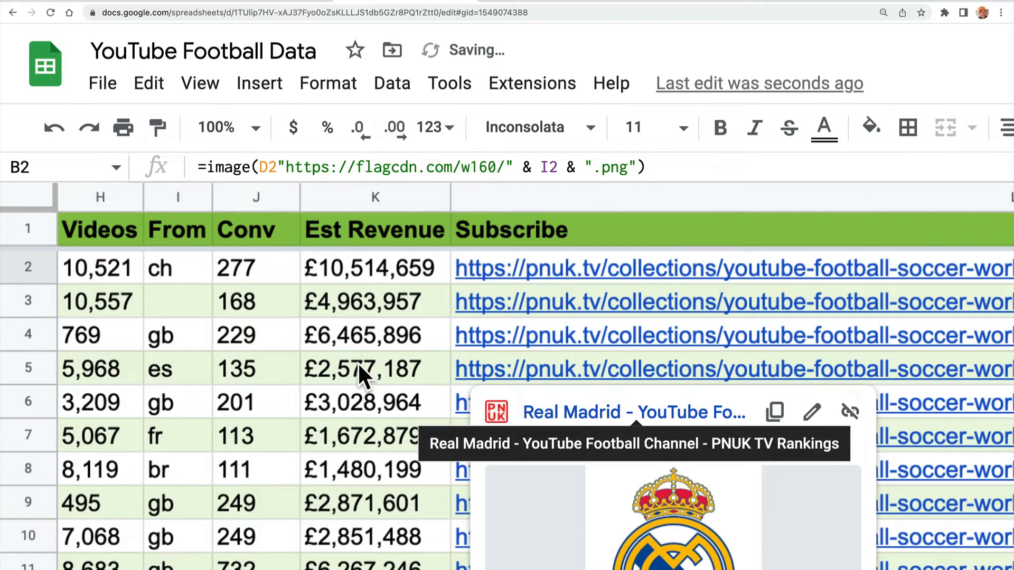
click(194, 267)
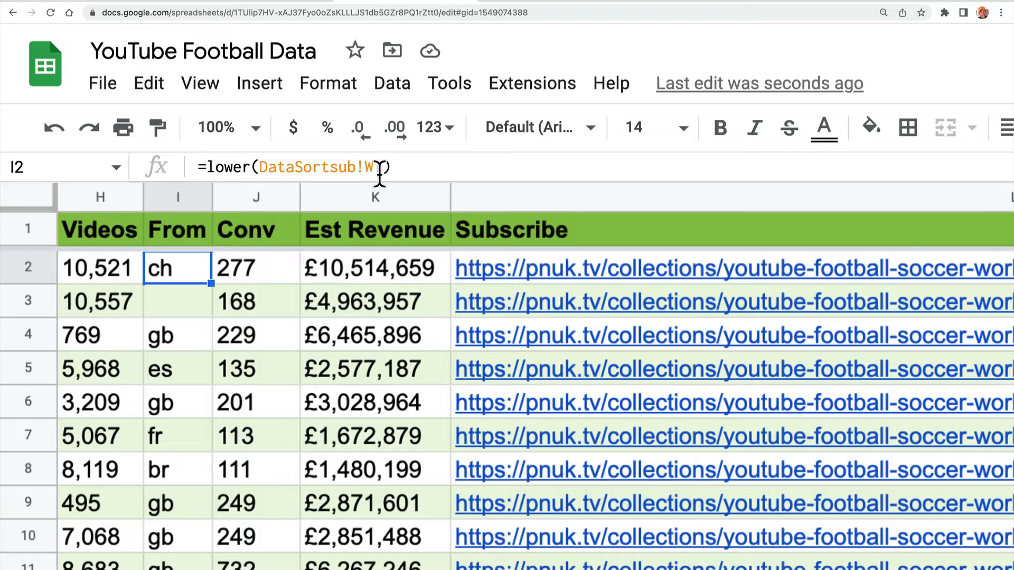
Find the country name column N and examine the SWITCH formula in N4 that translates the country codes.
scroll(575, 286, right, 10)
scroll(575, 287, left, 5)
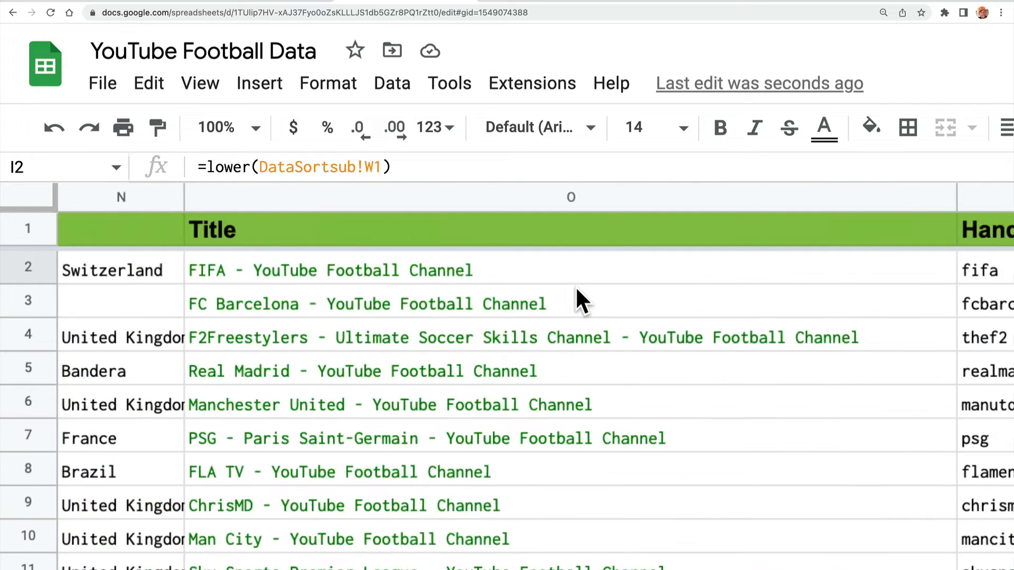
scroll(575, 286, down, 1)
scroll(576, 289, down, 1)
scroll(576, 289, right, 10)
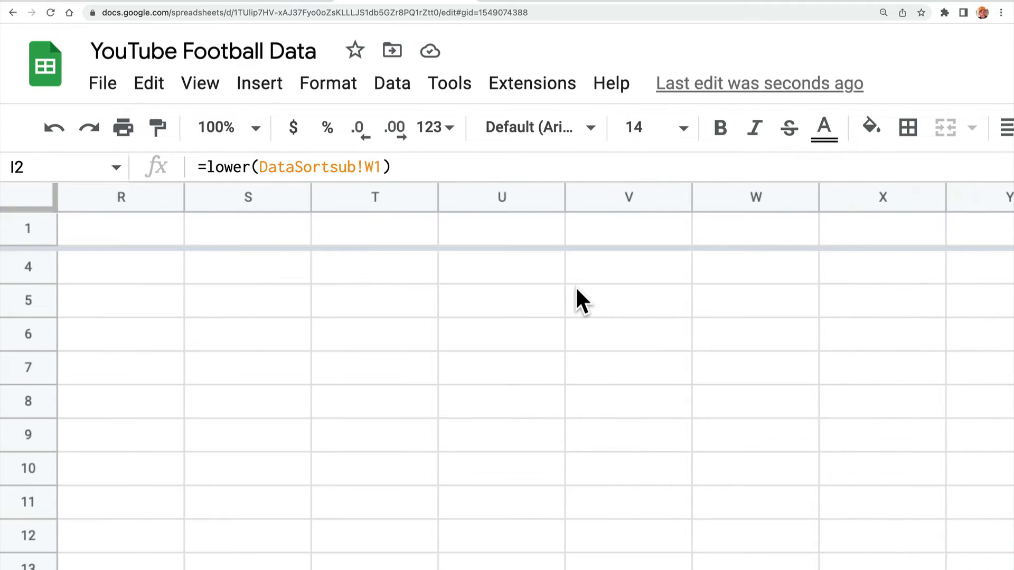
scroll(576, 289, left, 5)
scroll(575, 287, right, 10)
scroll(575, 286, left, 10)
scroll(575, 286, right, 2)
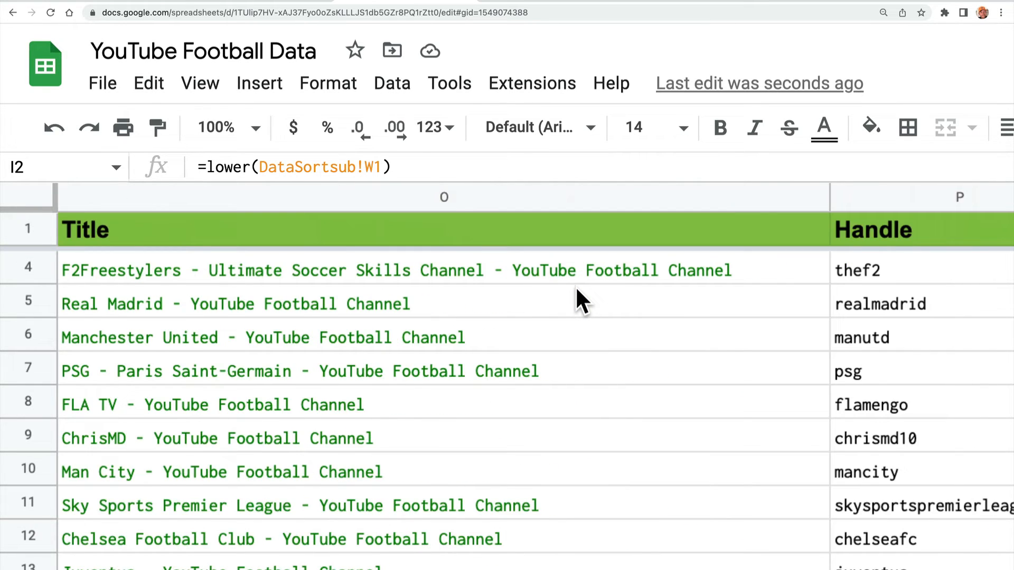
scroll(575, 287, left, 2)
click(155, 277)
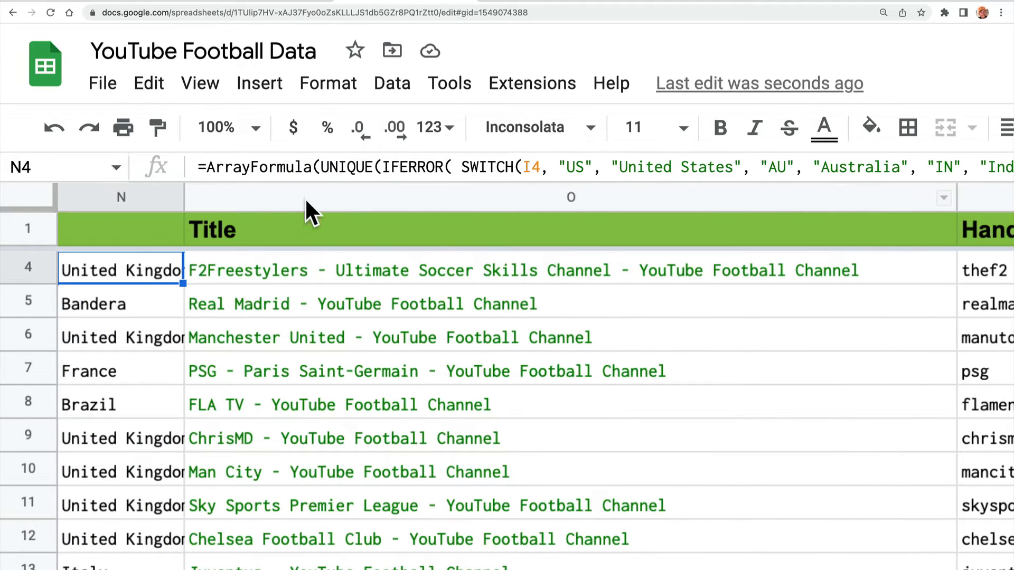
triple_click(296, 167)
scroll(346, 388, down, 1)
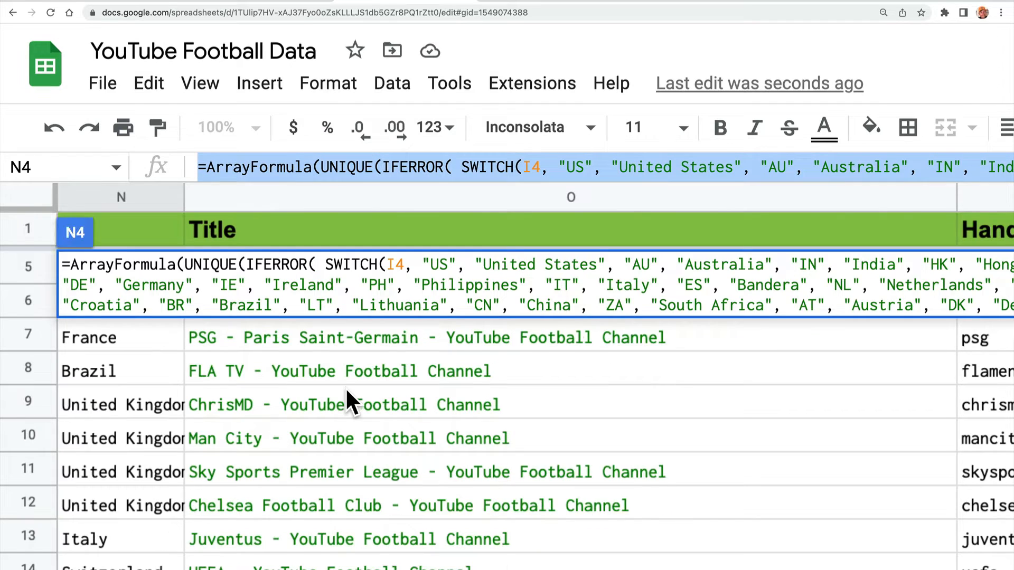
click(346, 388)
Open the formula in N5 and read its full list of country codes and names.
key(super+minus)
key(super+minus)
key(super+minus)
key(super+minus)
key(super+minus)
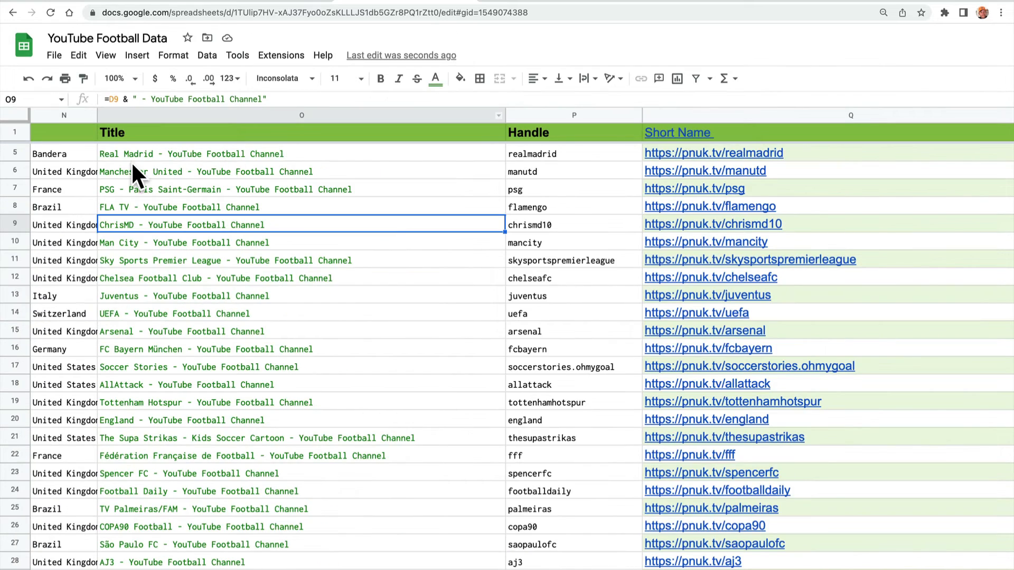
click(77, 154)
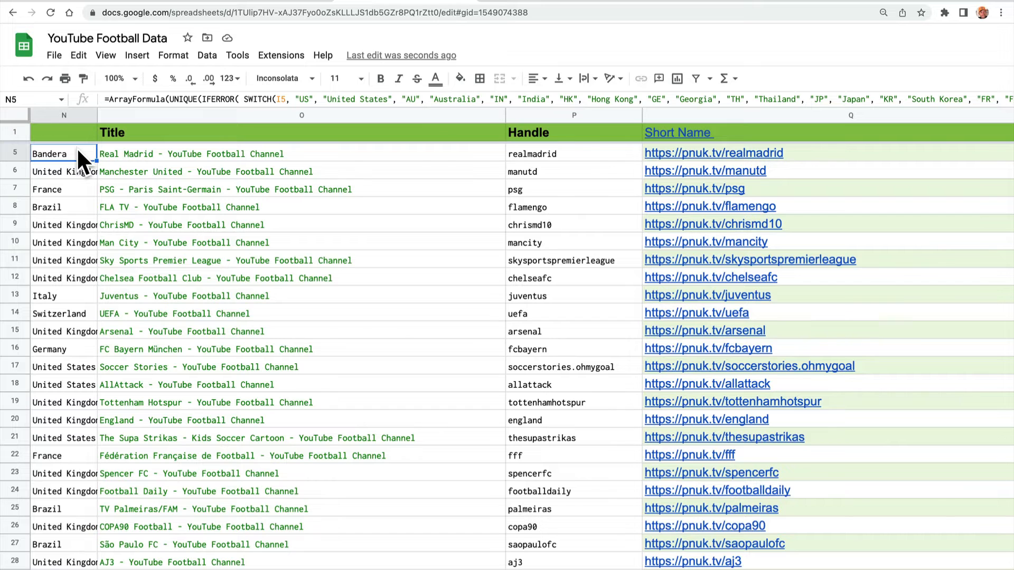
double_click(77, 150)
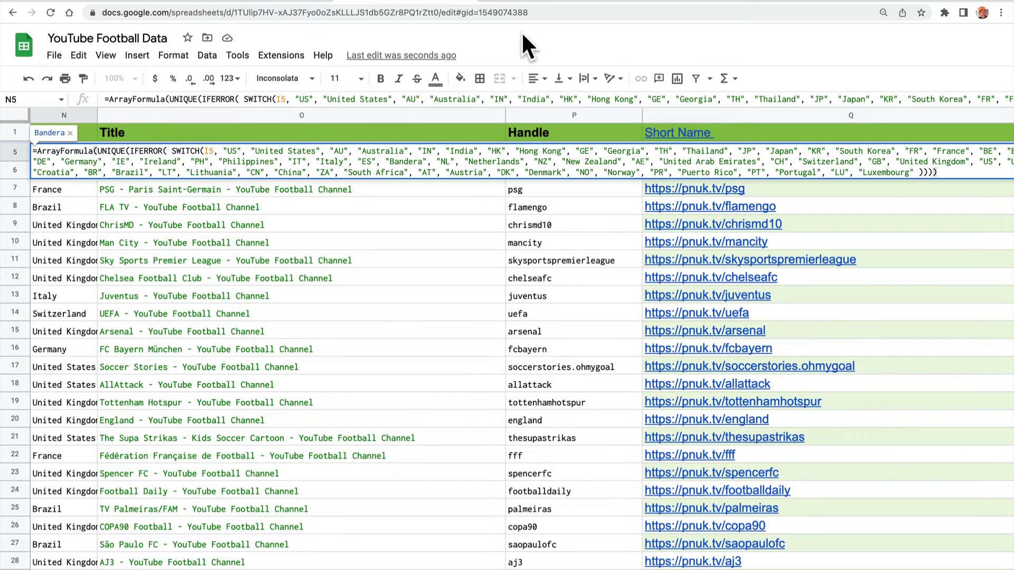
key(super+minus)
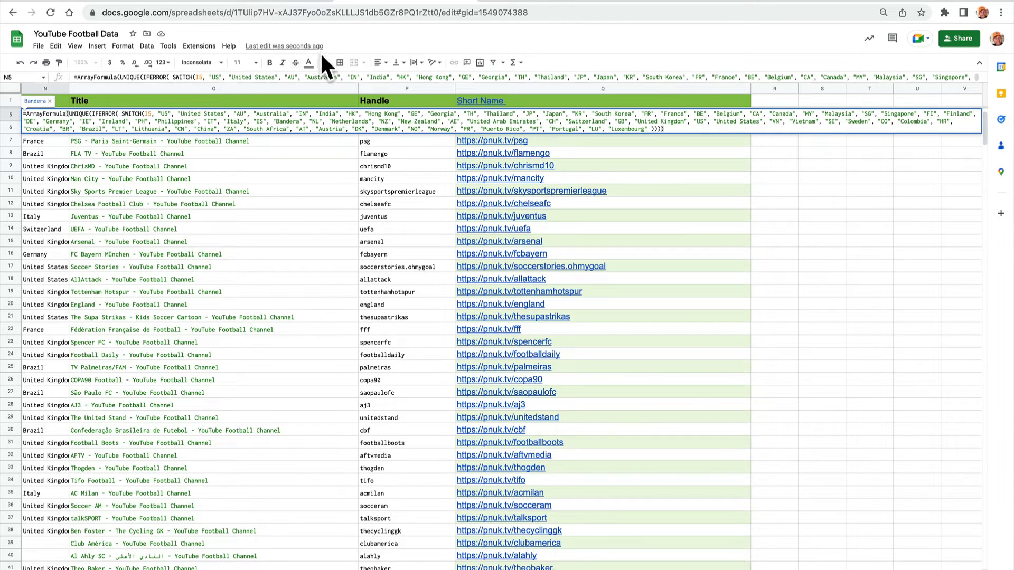
Switch to the Flagpedia Embed & API page and review its introduction.
click(277, 3)
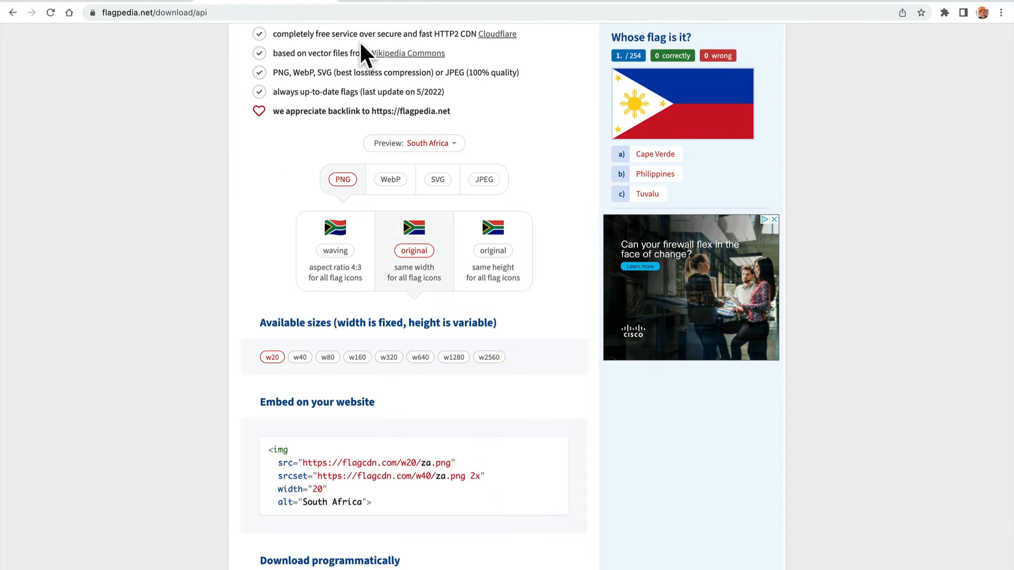
scroll(360, 44, up, 5)
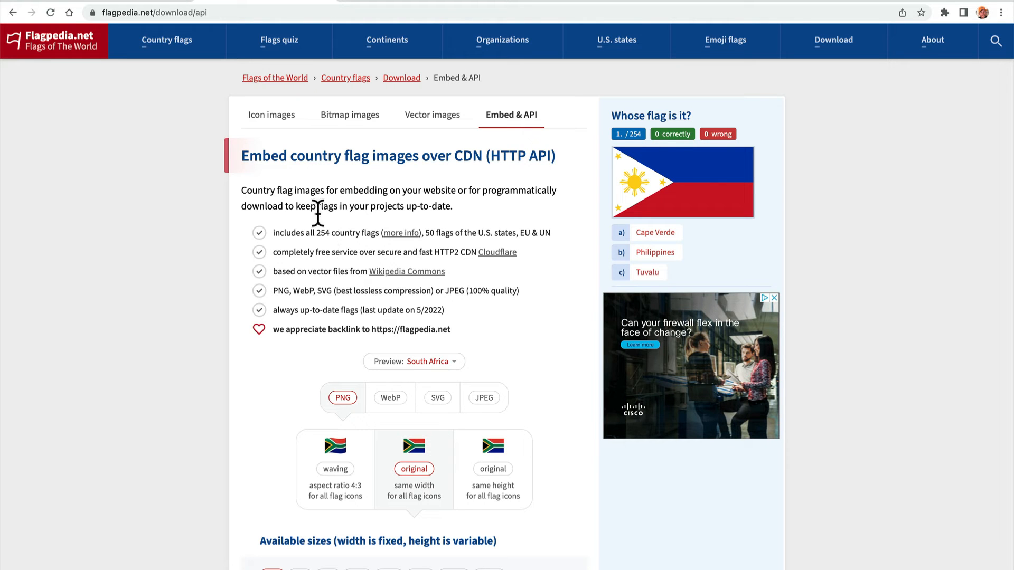
Switch to the YouTube channel's Videos page and look through its uploaded videos at a smaller zoom.
click(157, 2)
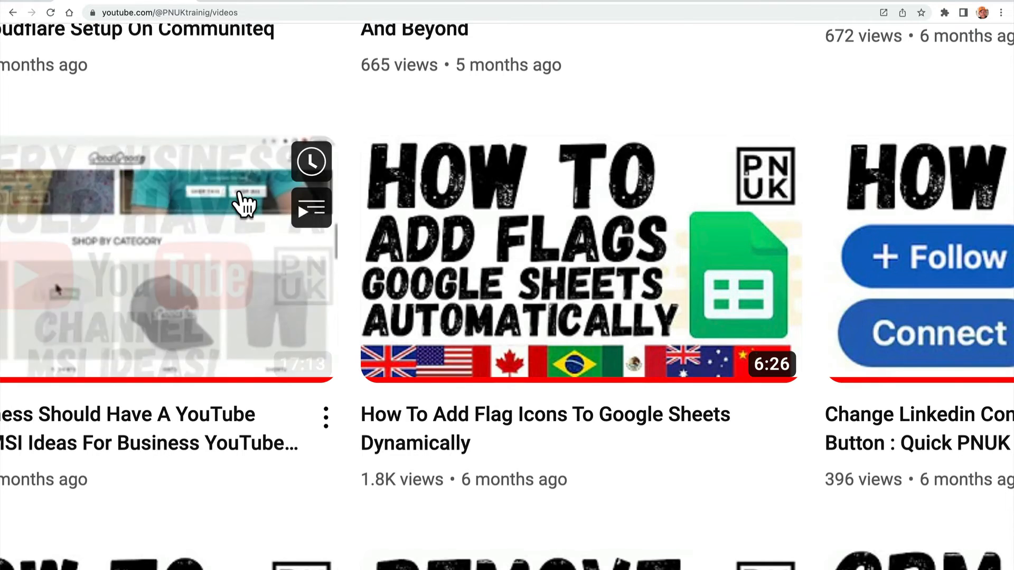
key(ctrl+minus)
key(ctrl+minus)
key(ctrl+minus)
key(ctrl+minus)
key(ctrl+minus)
scroll(241, 201, up, 10)
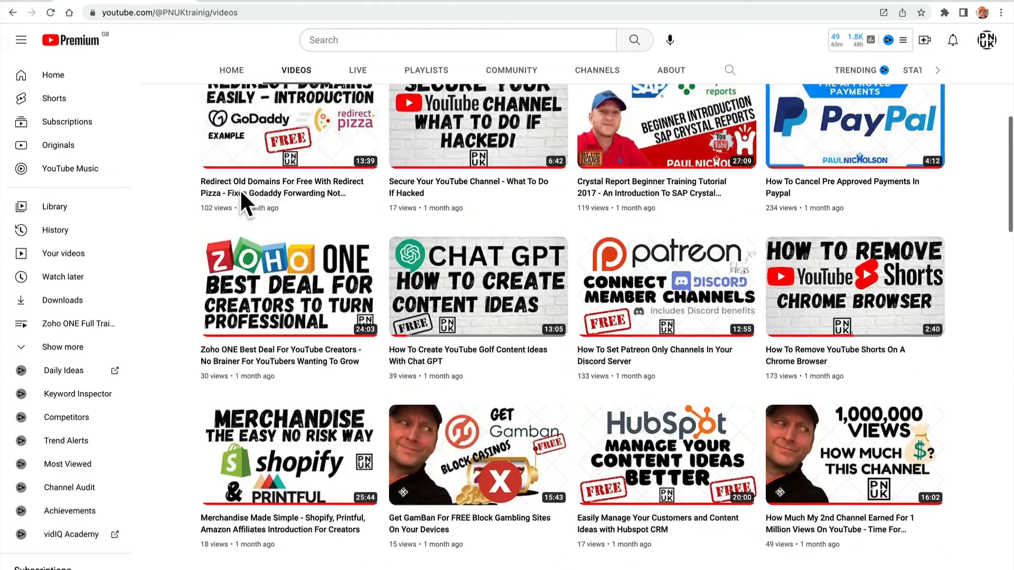